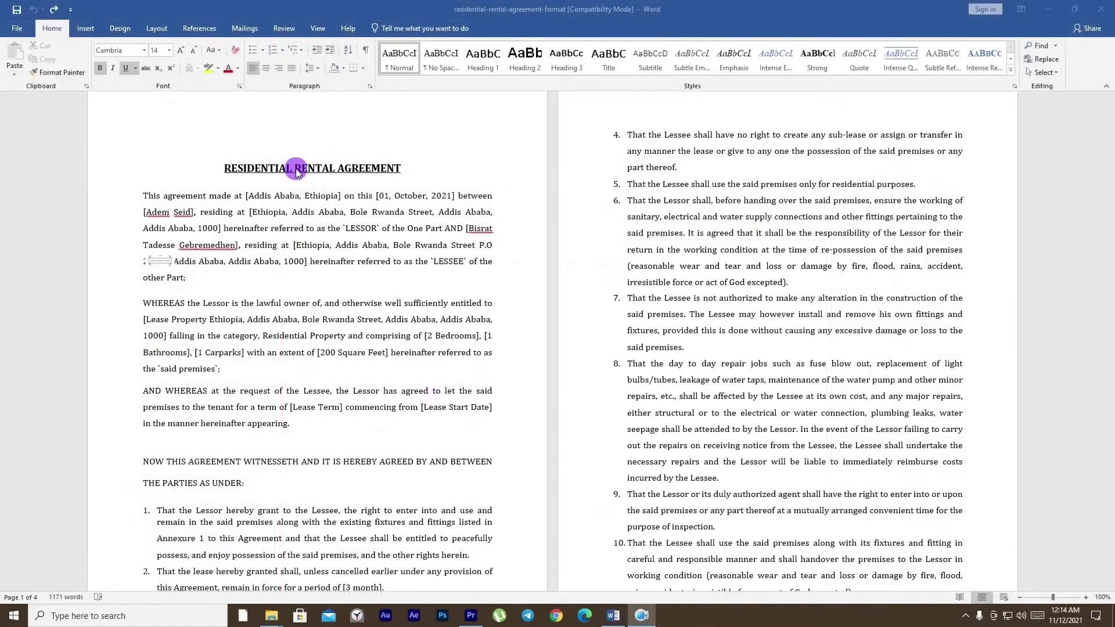
Apply a yellow text highlight to 'Addis Ababa' in the agreement's first line
{"action": "scroll", "coordinate": [357, 192], "scroll_direction": "down", "scroll_amount": 1}
{"action": "scroll", "coordinate": [288, 174], "scroll_direction": "up", "scroll_amount": 1}
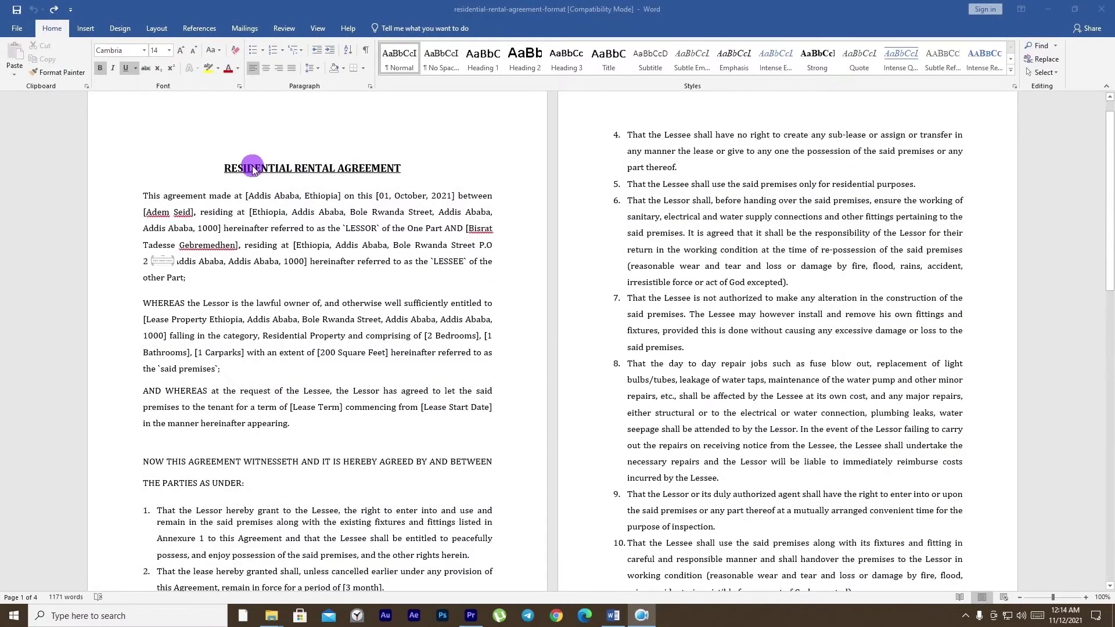
{"action": "scroll", "coordinate": [407, 180], "scroll_direction": "down", "scroll_amount": 1}
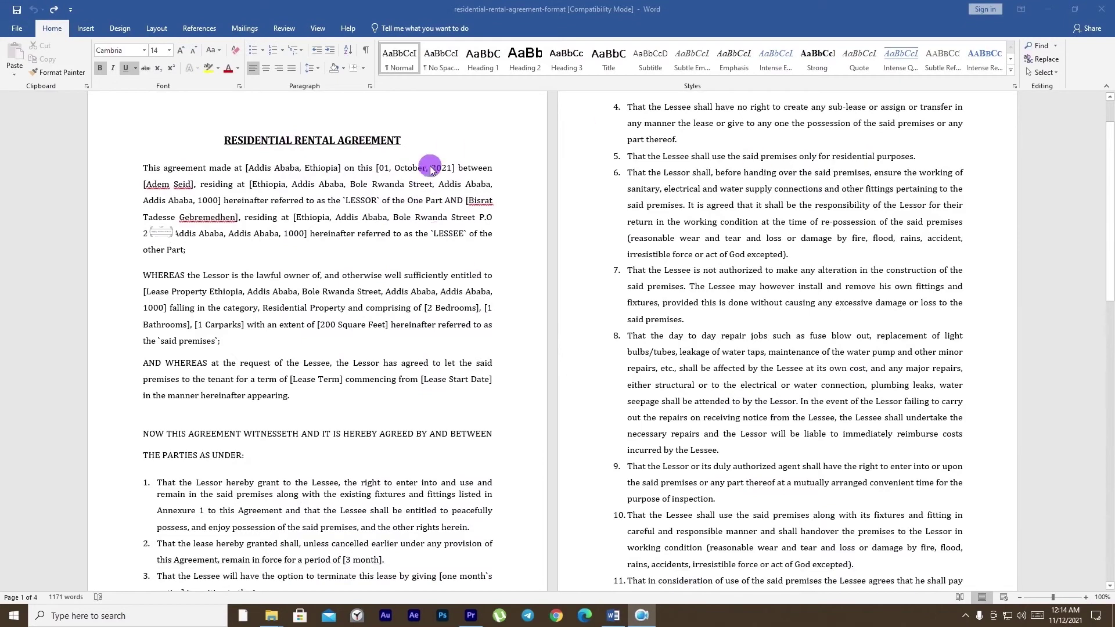
{"action": "scroll", "coordinate": [652, 381], "scroll_direction": "down", "scroll_amount": 10}
{"action": "scroll", "coordinate": [616, 377], "scroll_direction": "down", "scroll_amount": 5}
{"action": "scroll", "coordinate": [513, 402], "scroll_direction": "up", "scroll_amount": 20}
{"action": "scroll", "coordinate": [196, 219], "scroll_direction": "down", "scroll_amount": 1}
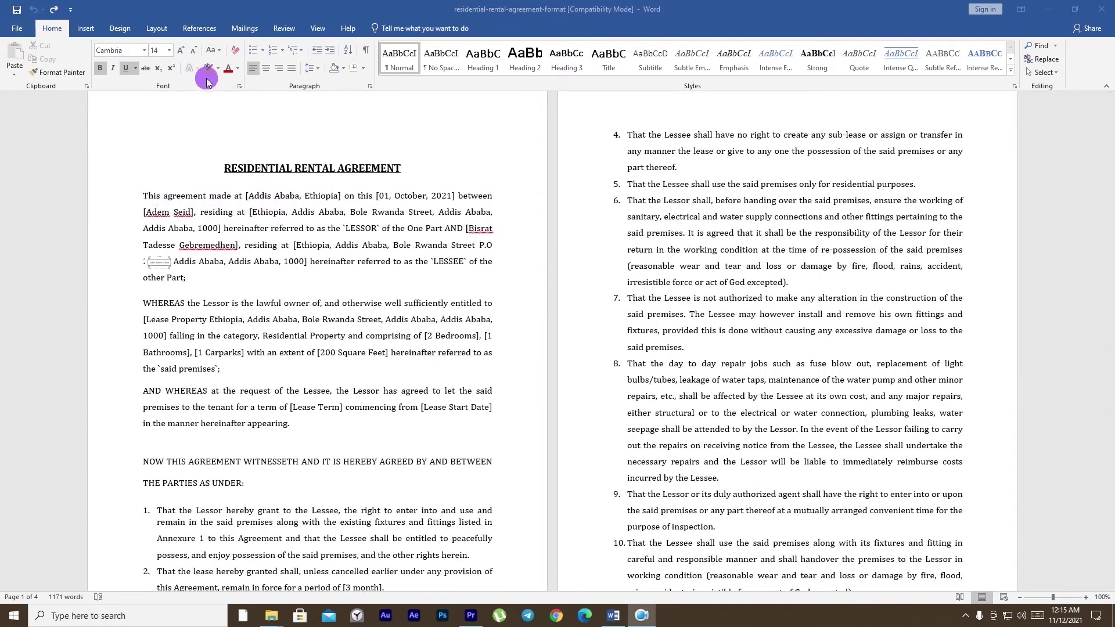
{"action": "left_click", "coordinate": [247, 195]}
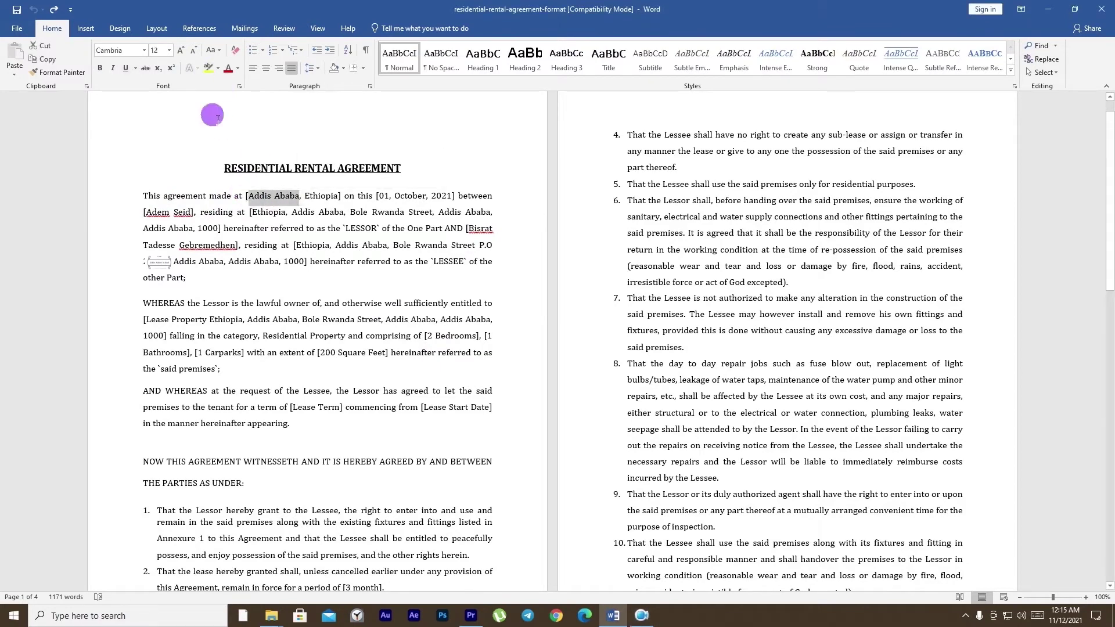
{"action": "left_click", "coordinate": [208, 68]}
{"action": "left_click", "coordinate": [273, 196]}
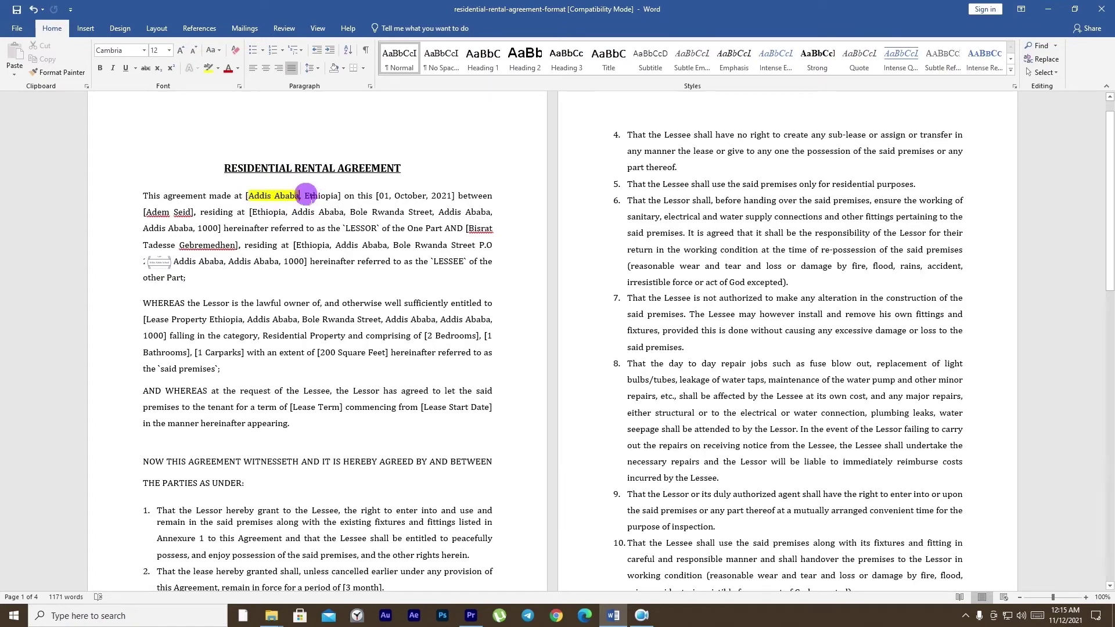
Highlight the word 'Ethiopia' in the opening sentence in yellow
{"action": "mouse_move", "coordinate": [305, 195]}
{"action": "left_mouse_down"}
{"action": "mouse_move", "coordinate": [340, 198]}
{"action": "mouse_move", "coordinate": [304, 197]}
{"action": "left_mouse_up"}
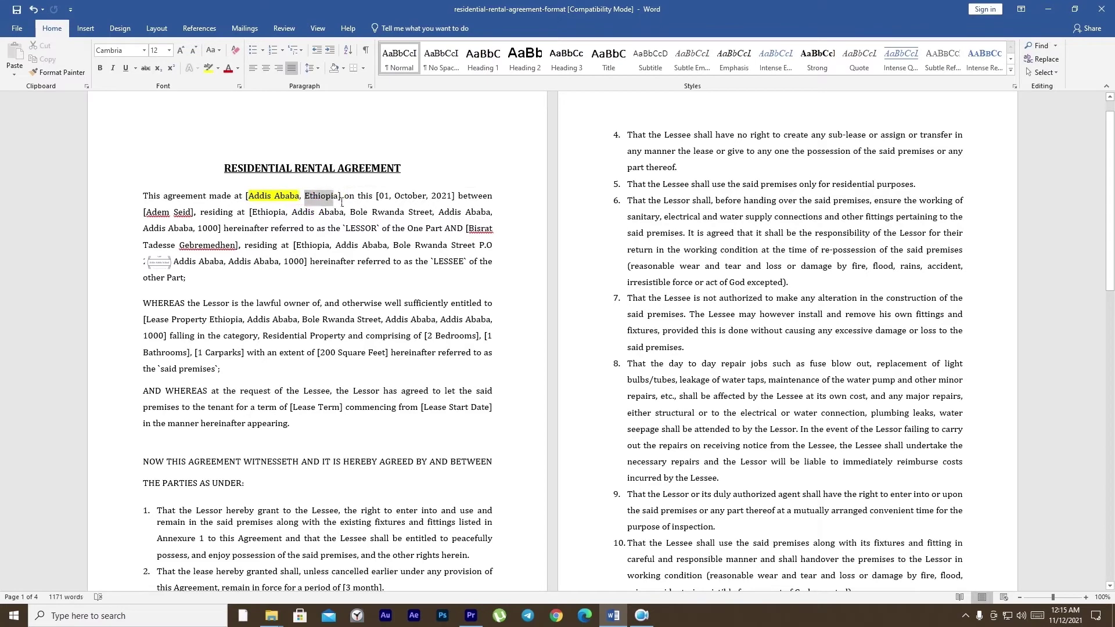
{"action": "left_click", "coordinate": [208, 68]}
{"action": "left_click", "coordinate": [307, 212]}
Highlight the date '01, October, 2021' in the opening sentence in yellow
{"action": "left_click", "coordinate": [376, 196]}
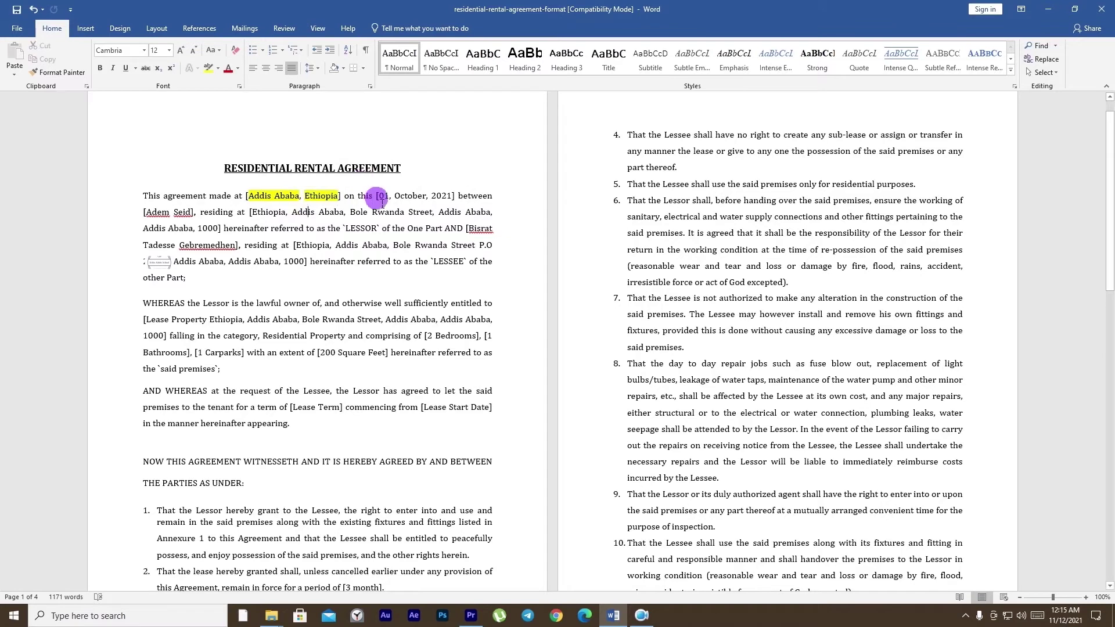
{"action": "left_click_drag", "start_coordinate": [382, 203], "coordinate": [452, 197]}
{"action": "left_click", "coordinate": [218, 74]}
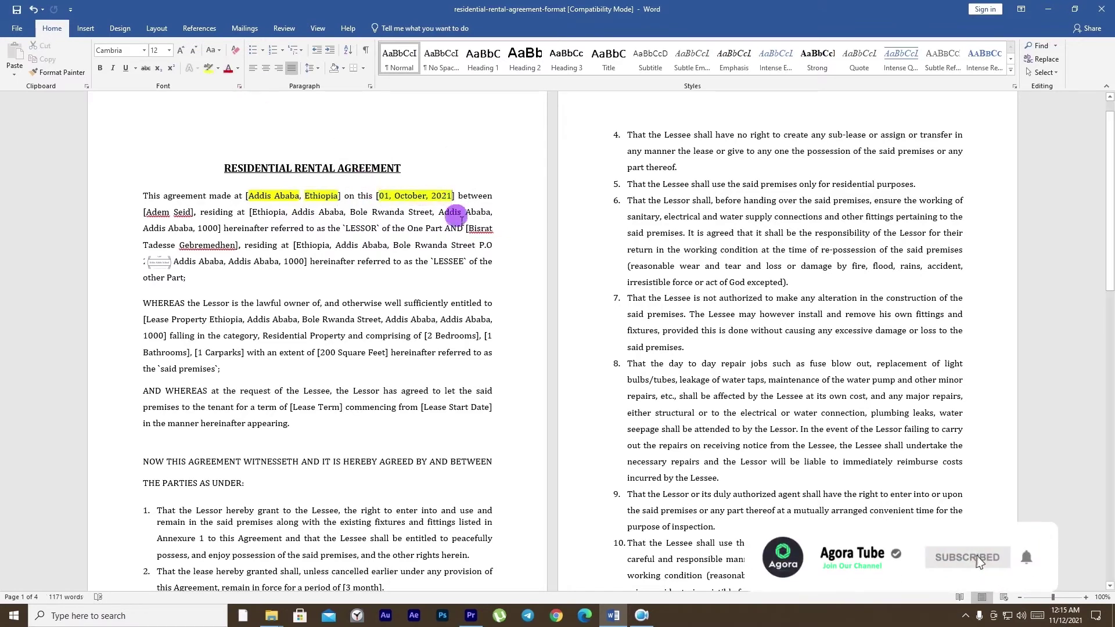
{"action": "left_click", "coordinate": [400, 197]}
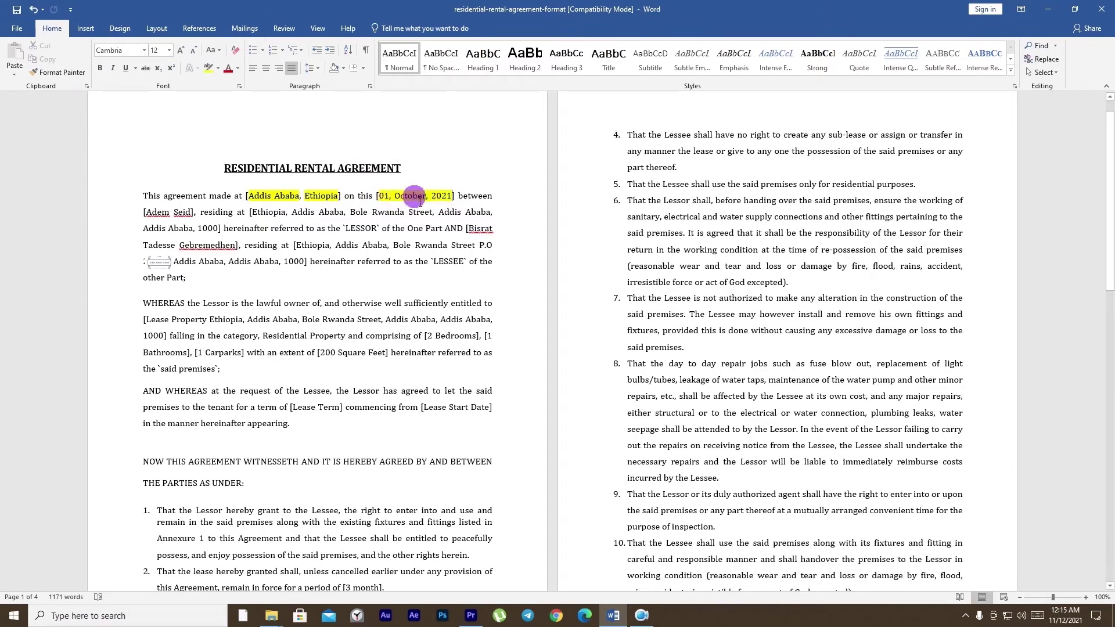
{"action": "left_click", "coordinate": [422, 198]}
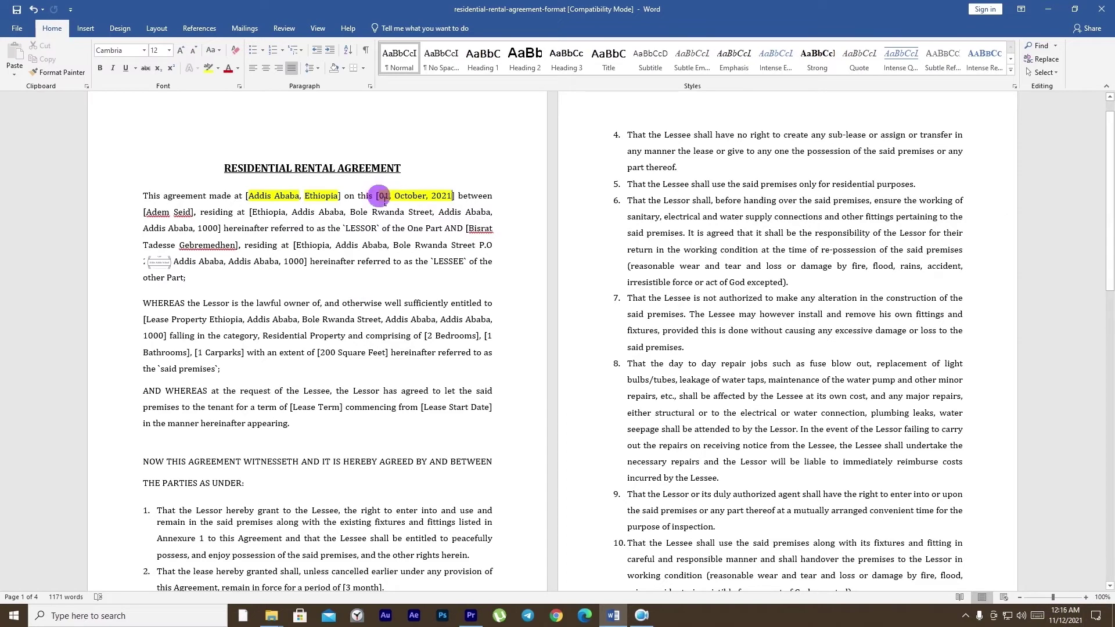
{"action": "left_click", "coordinate": [1066, 616]}
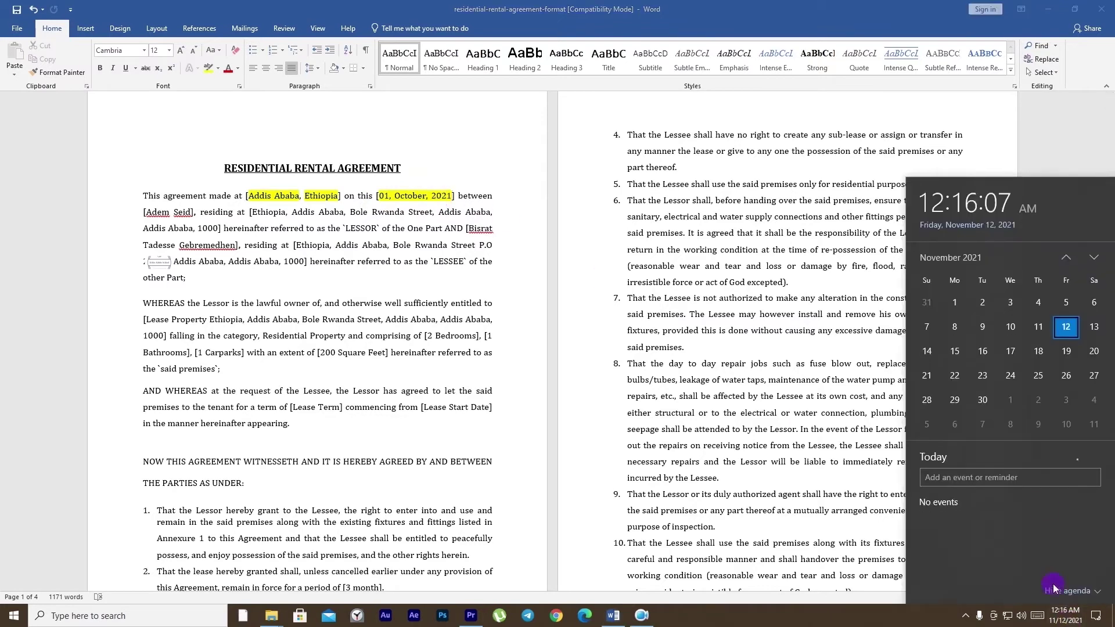
{"action": "left_click", "coordinate": [1053, 136]}
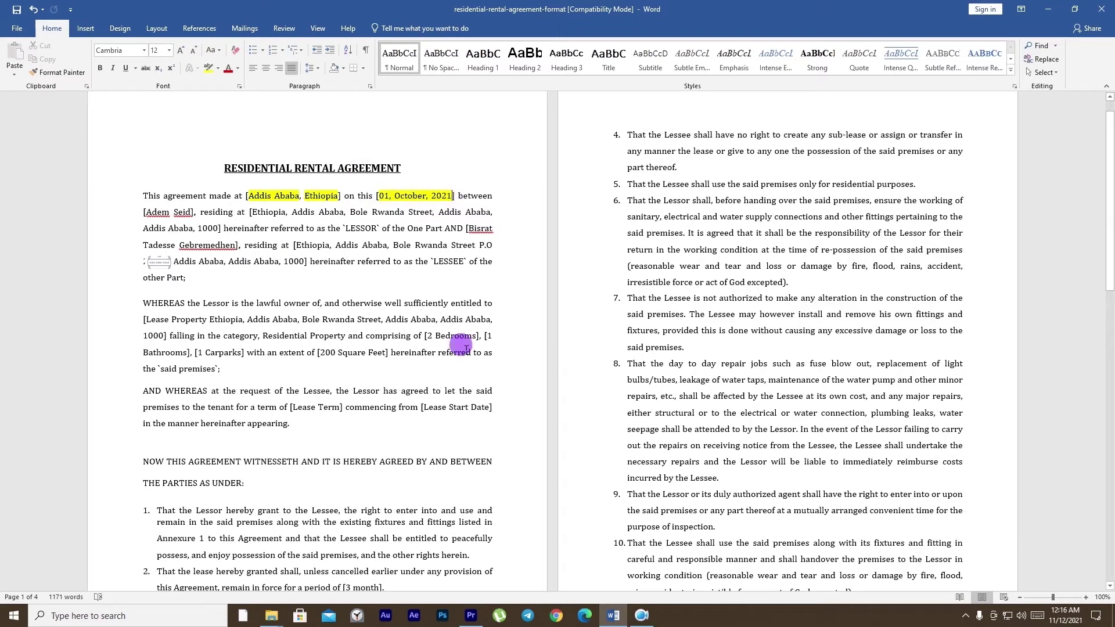
{"action": "left_click", "coordinate": [1066, 614]}
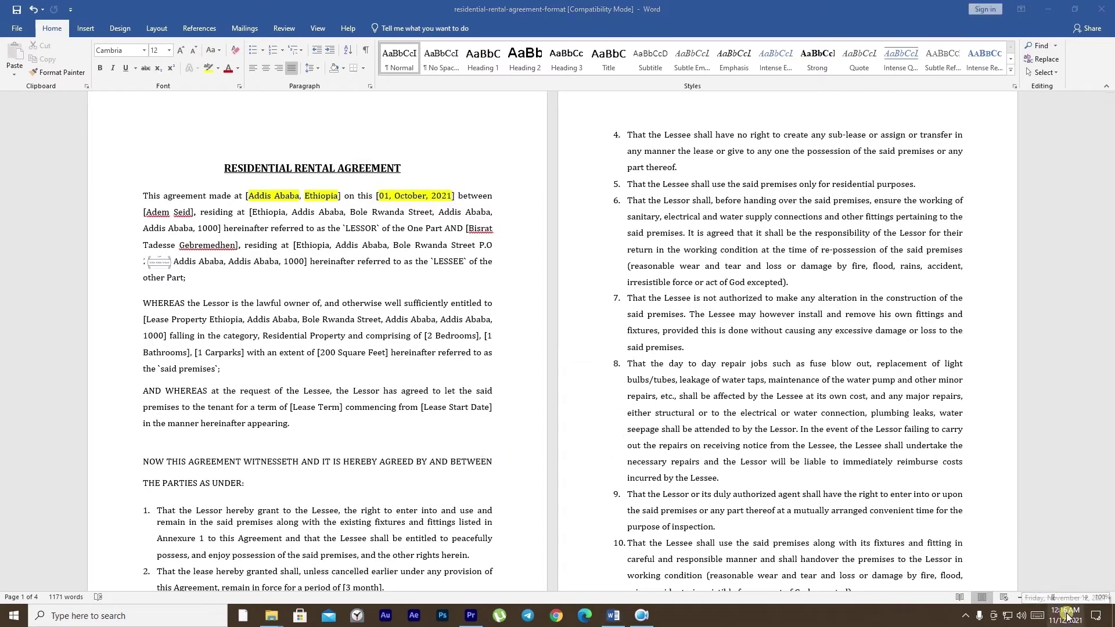
{"action": "left_click", "coordinate": [1064, 619]}
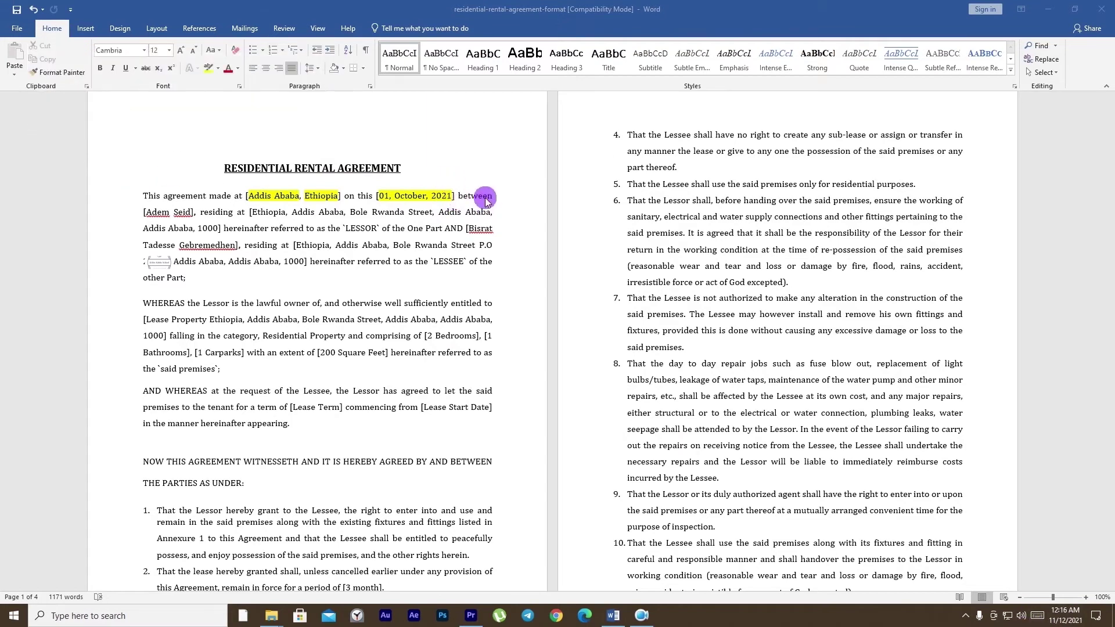
Highlight the lessor's name in the opening paragraph in yellow
{"action": "left_click", "coordinate": [149, 212]}
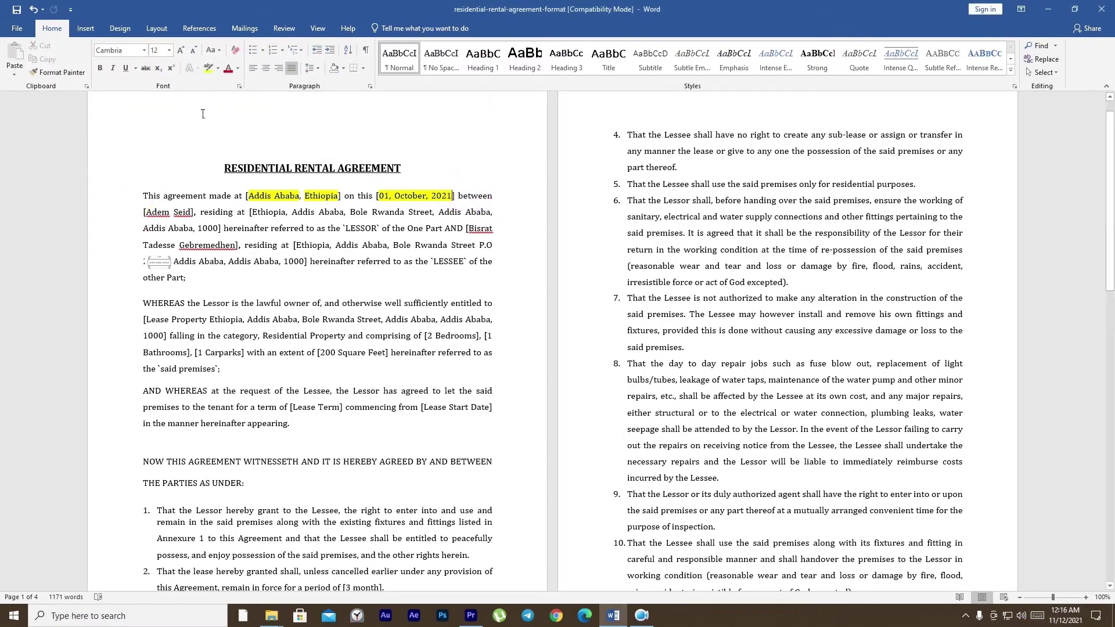
{"action": "left_click", "coordinate": [152, 196]}
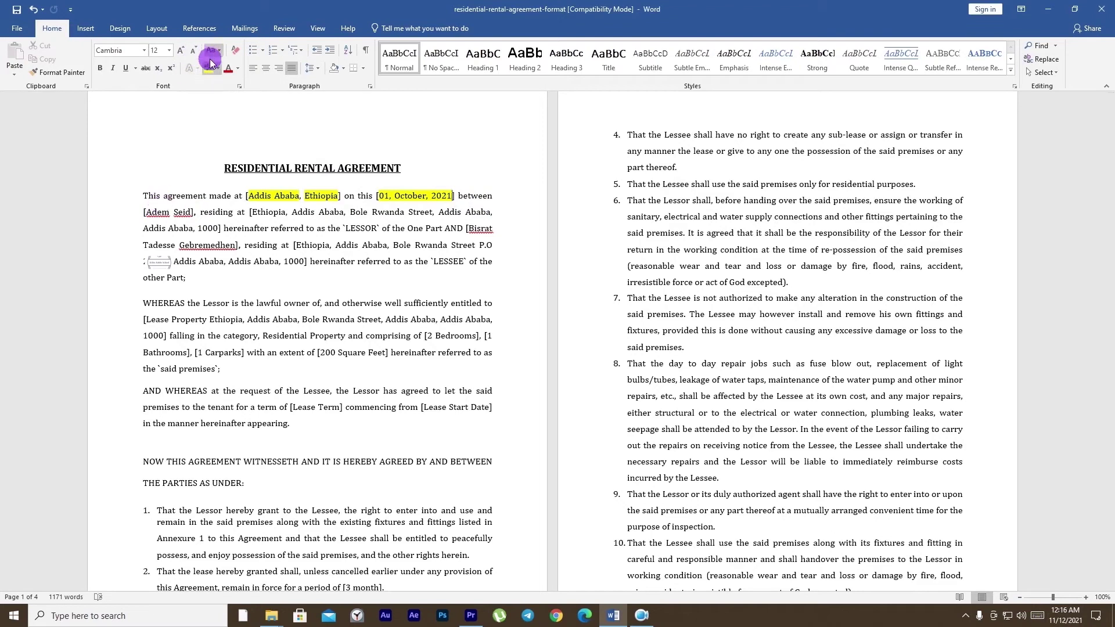
{"action": "left_click", "coordinate": [160, 213]}
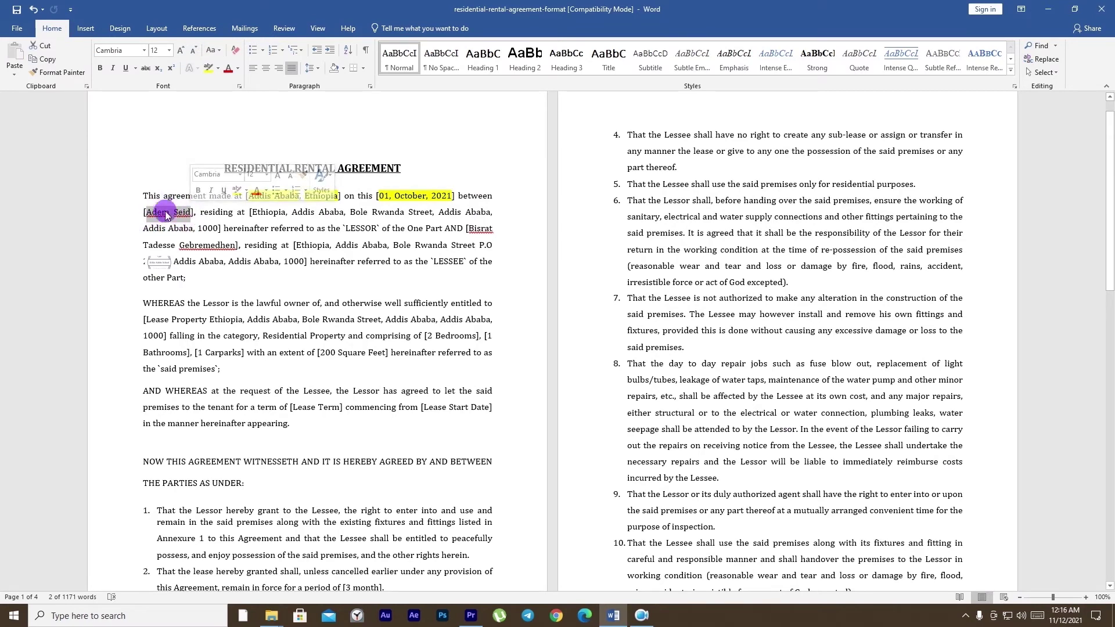
{"action": "left_click", "coordinate": [174, 212]}
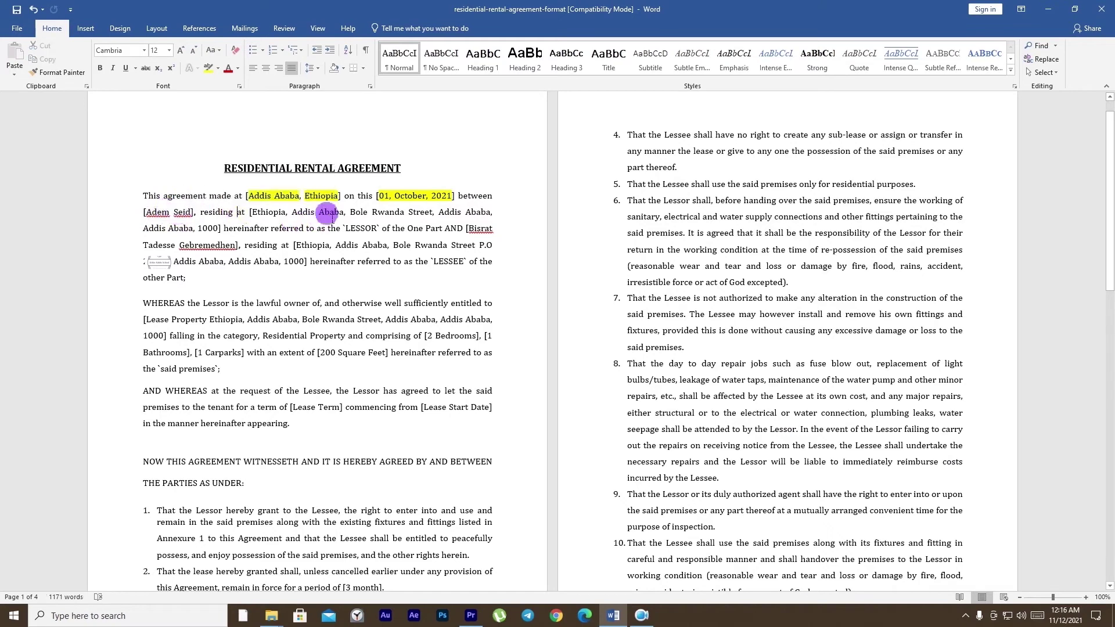
{"action": "left_click_drag", "start_coordinate": [147, 212], "coordinate": [189, 213]}
{"action": "left_click", "coordinate": [207, 67]}
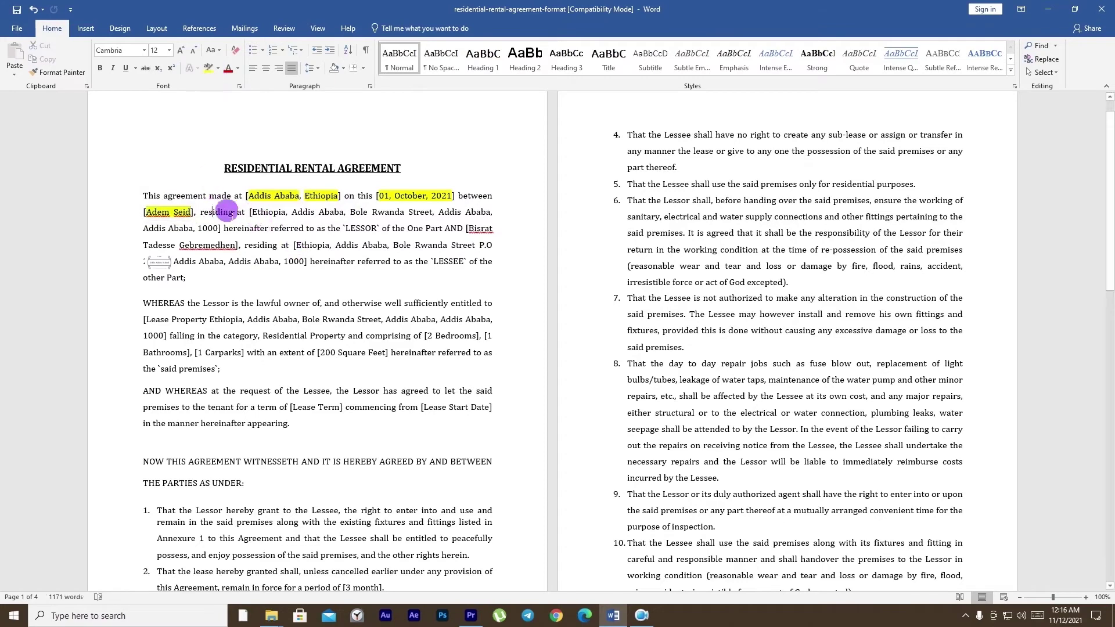
Highlight the lessor's residential address, through '1000]', in yellow
{"action": "left_click_drag", "start_coordinate": [253, 211], "coordinate": [216, 228]}
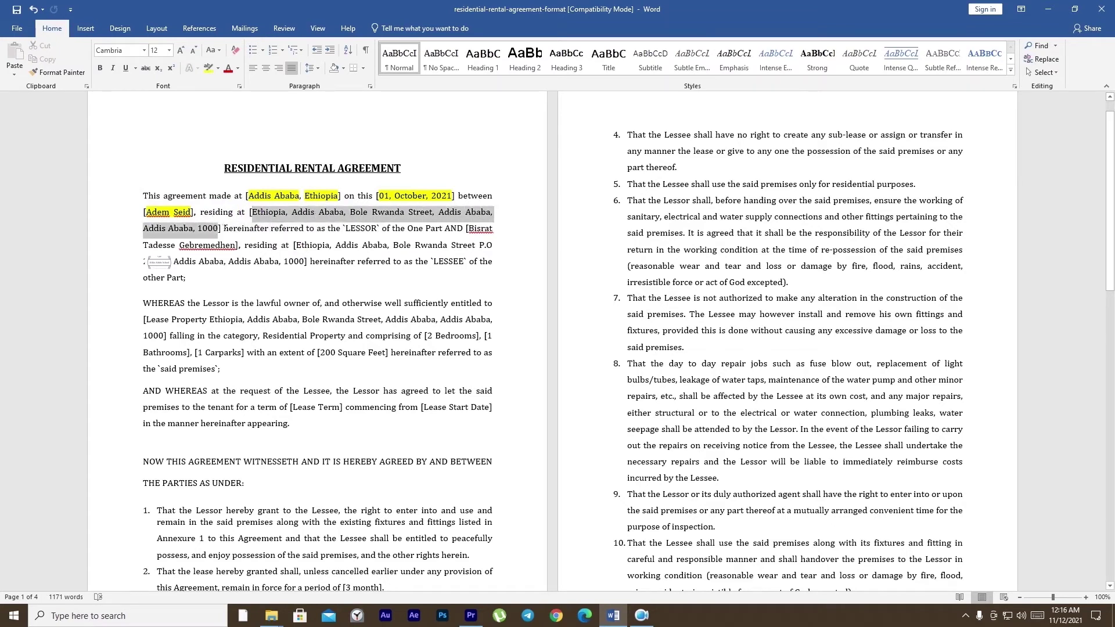
{"action": "left_click", "coordinate": [209, 68]}
{"action": "left_click", "coordinate": [269, 220]}
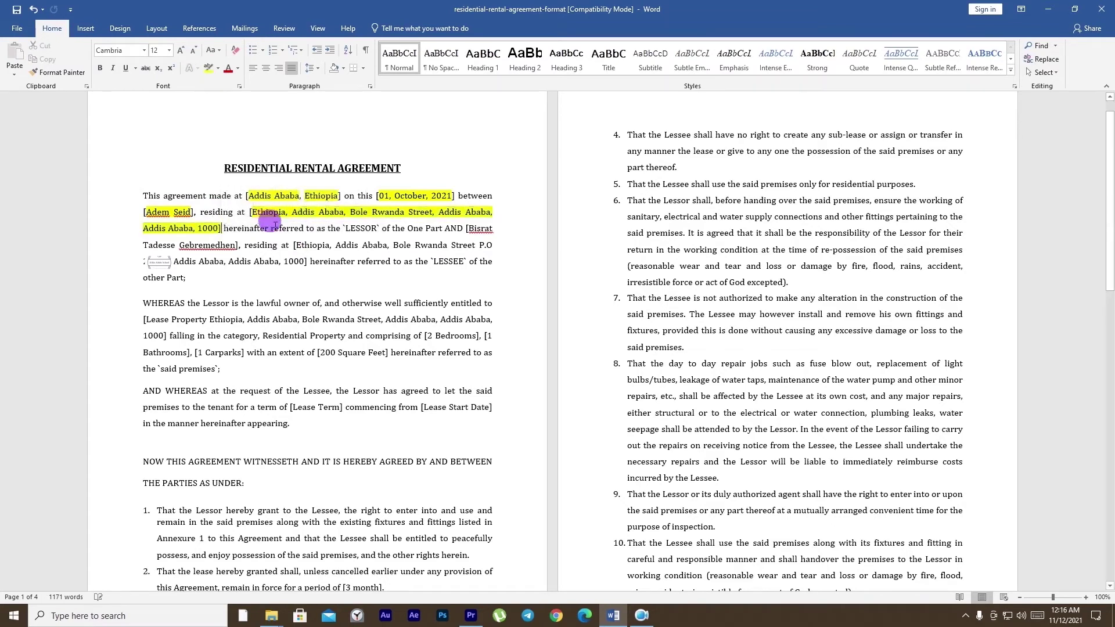
{"action": "left_click", "coordinate": [288, 213]}
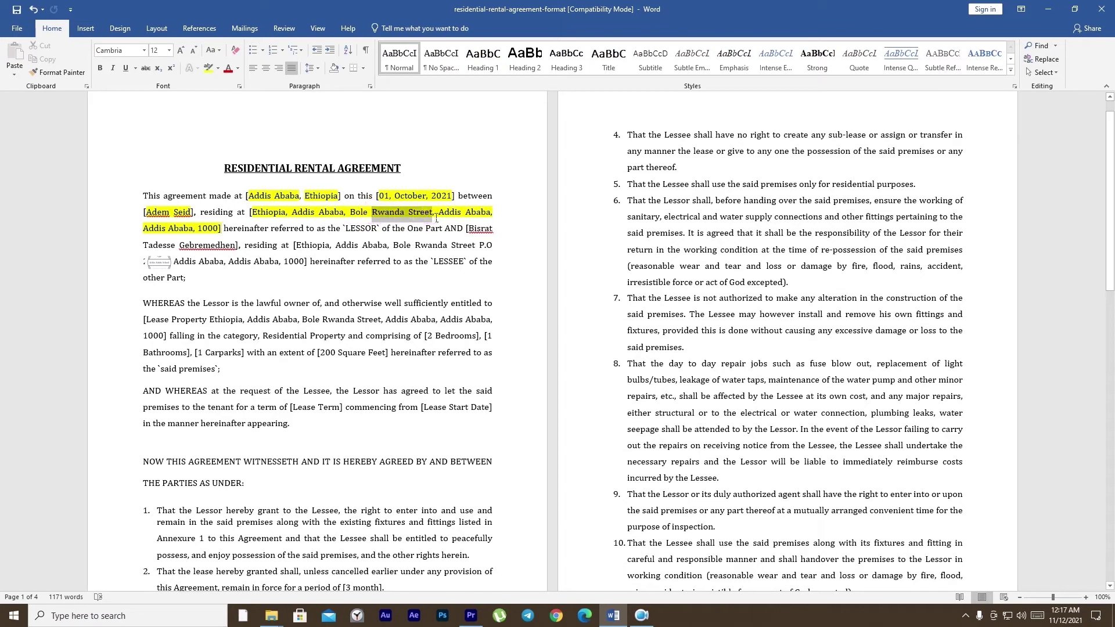
Clear the leftover selections, then highlight the lessee's full name after 'AND [' in yellow
{"action": "left_click", "coordinate": [394, 219]}
{"action": "left_click", "coordinate": [375, 218]}
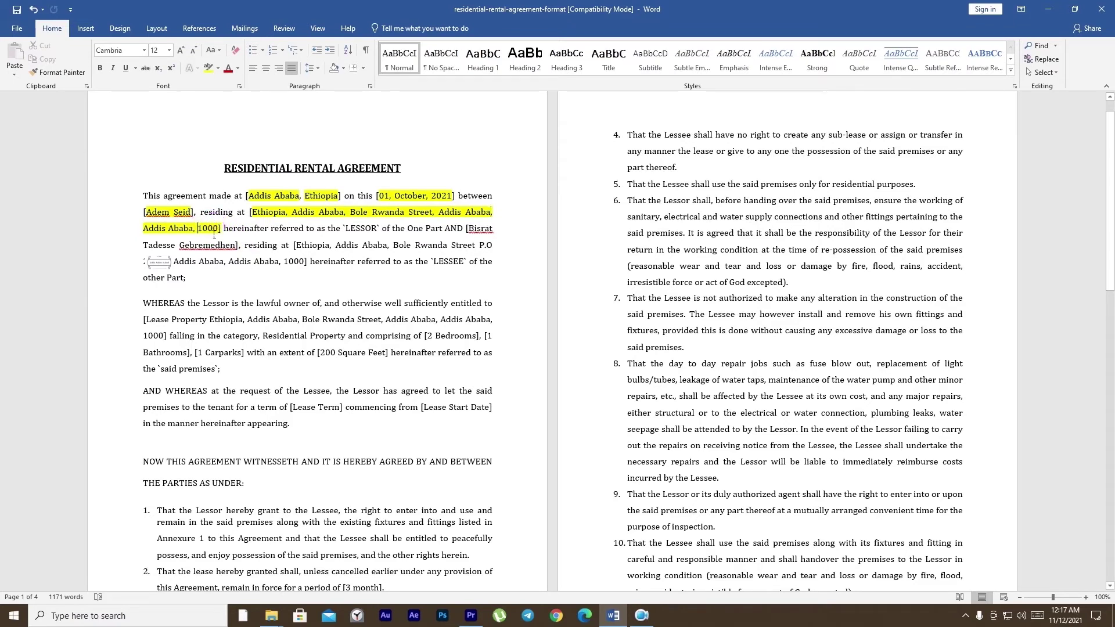
{"action": "left_click", "coordinate": [207, 231]}
{"action": "left_click", "coordinate": [225, 234]}
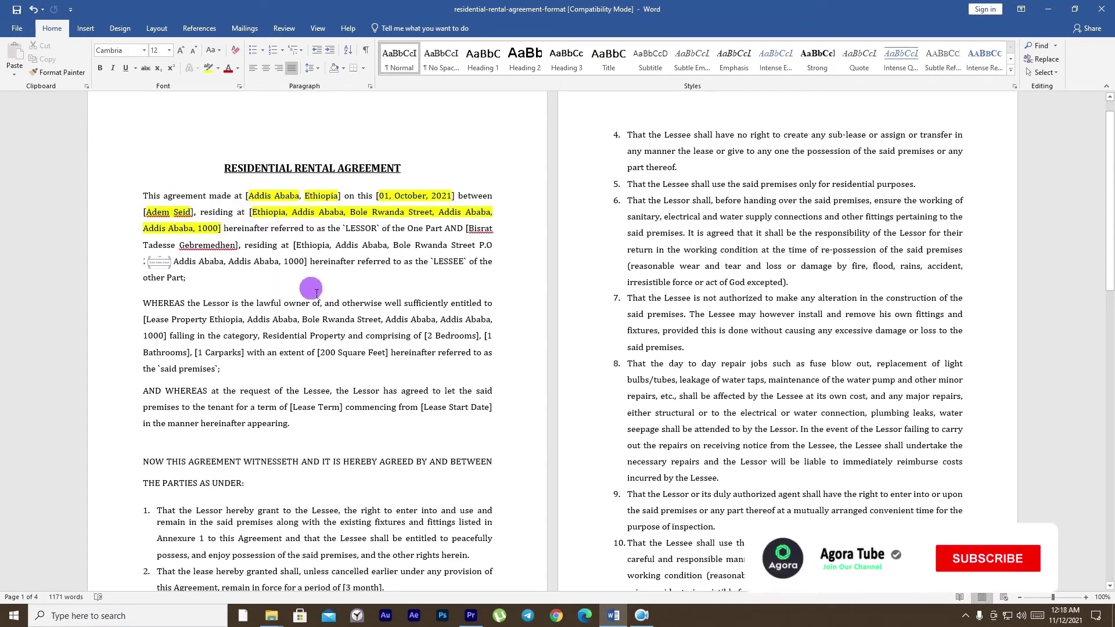
{"action": "left_click", "coordinate": [224, 233]}
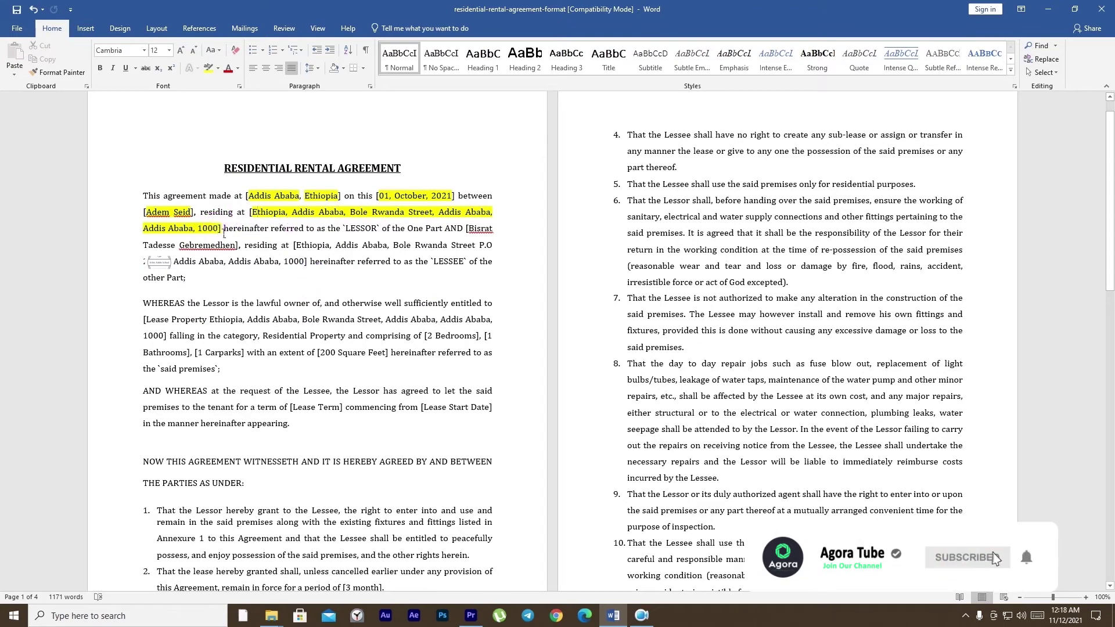
{"action": "double_click", "coordinate": [355, 232]}
{"action": "double_click", "coordinate": [354, 232]}
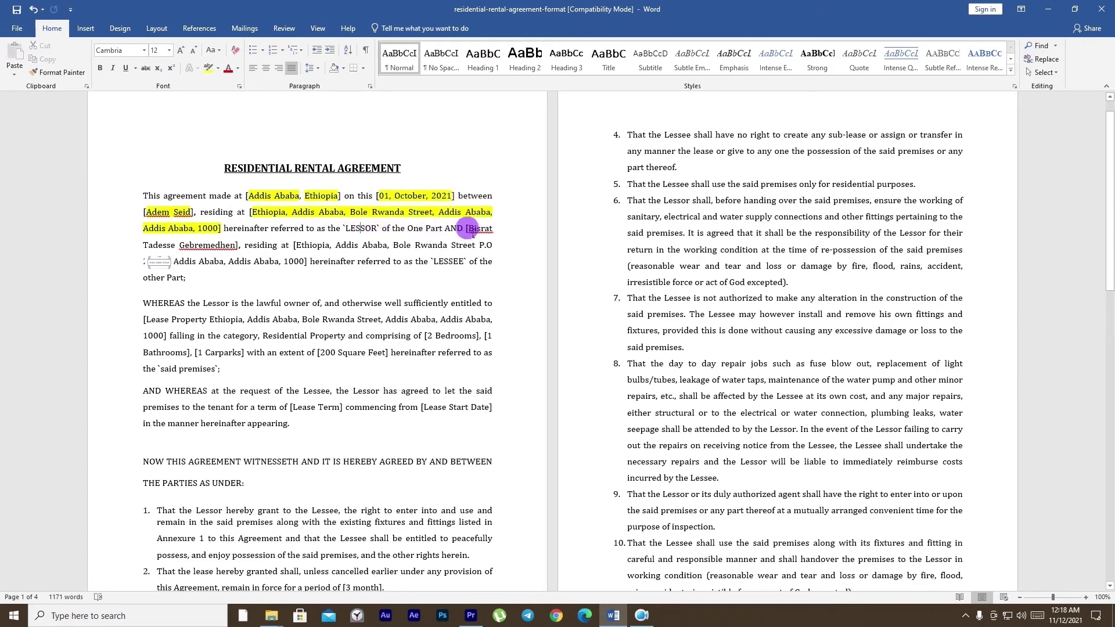
{"action": "left_click_drag", "start_coordinate": [495, 232], "coordinate": [224, 254]}
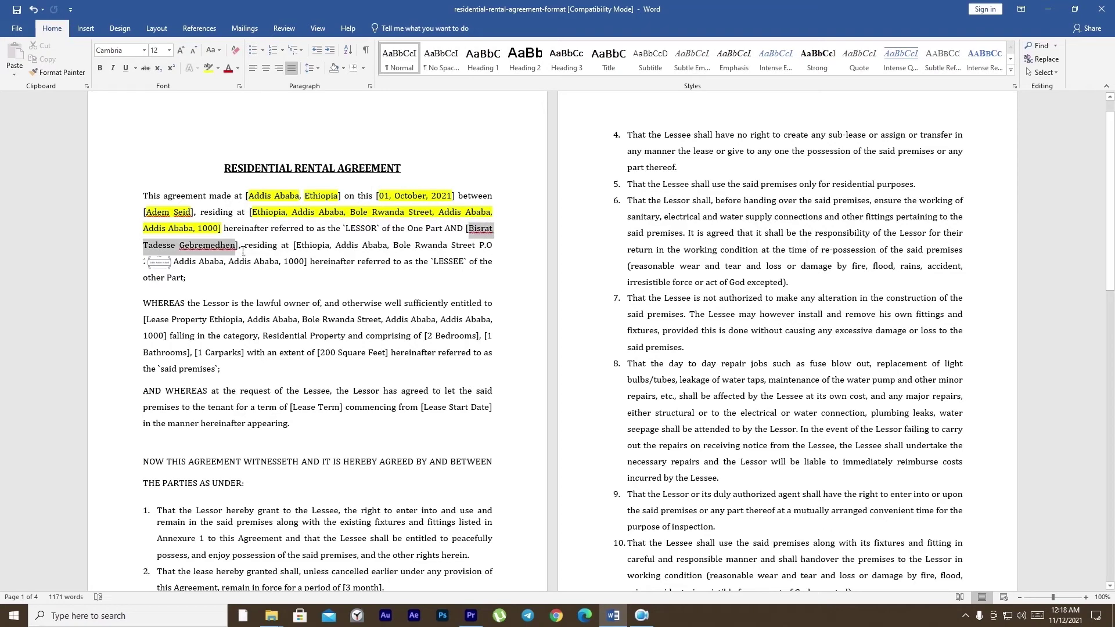
{"action": "left_click", "coordinate": [209, 68]}
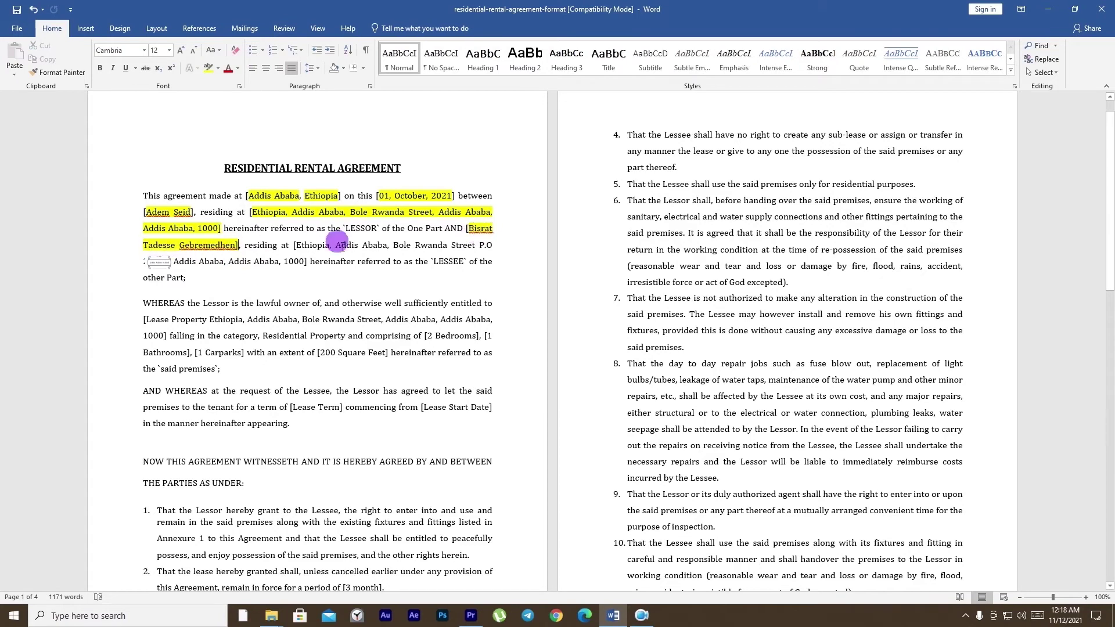
Apply yellow highlighting to the lessee's full residential address in the opening paragraph
{"action": "left_click", "coordinate": [309, 250]}
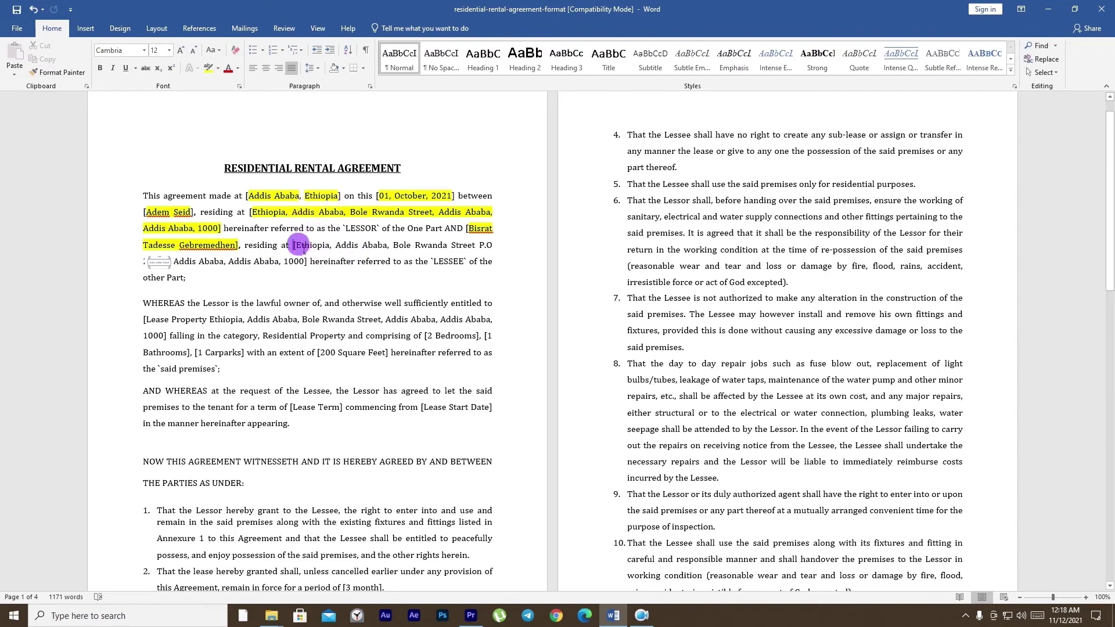
{"action": "left_click_drag", "start_coordinate": [376, 247], "coordinate": [279, 273]}
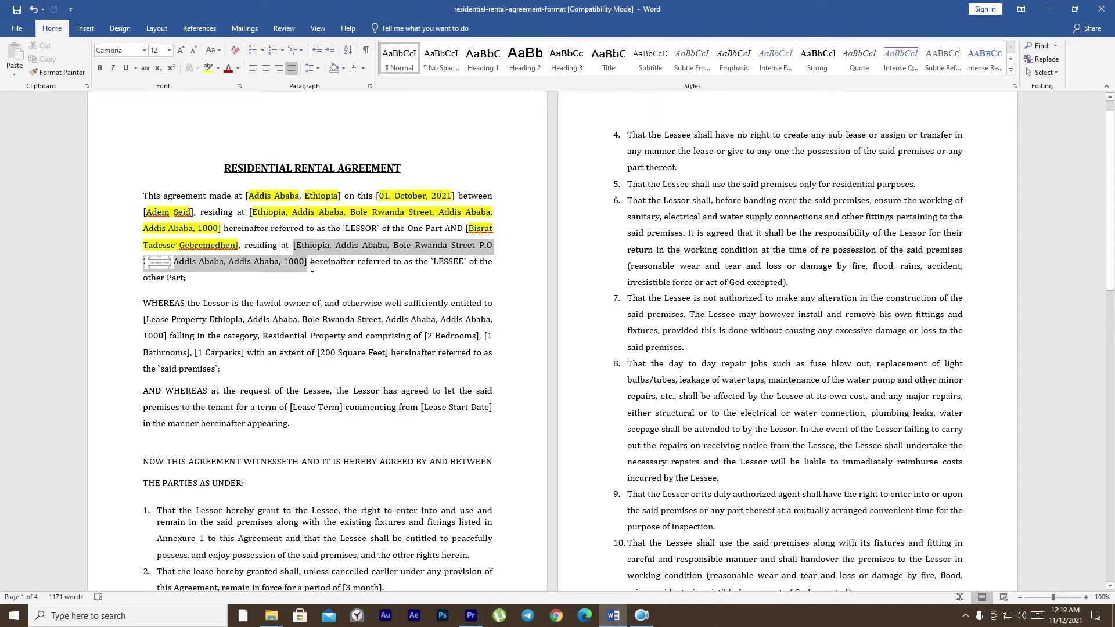
{"action": "left_click", "coordinate": [208, 68]}
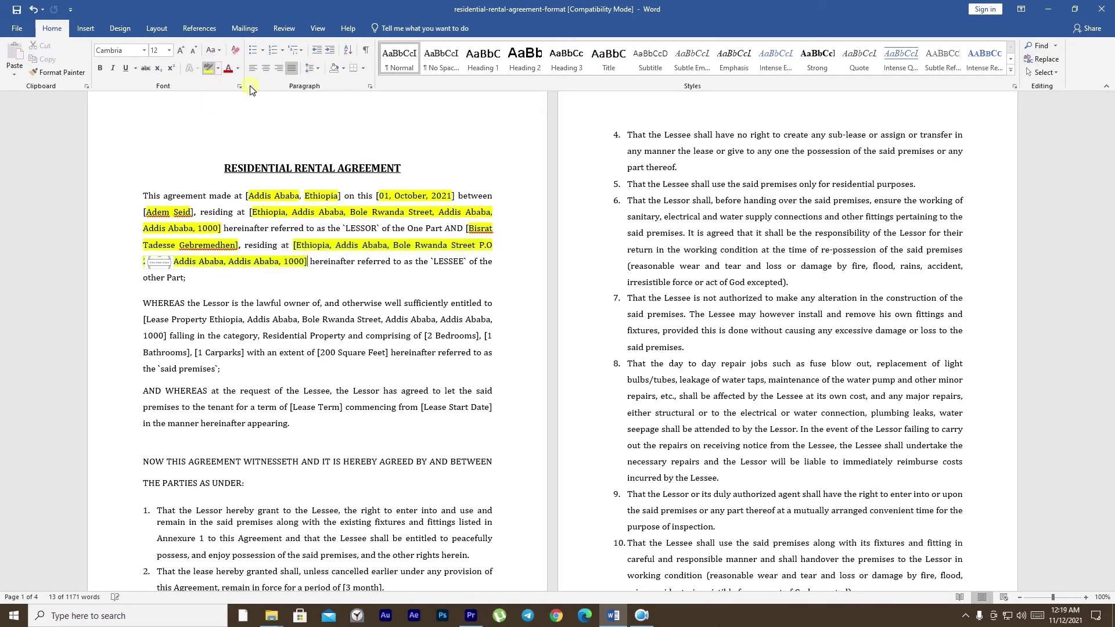
{"action": "left_click", "coordinate": [204, 265]}
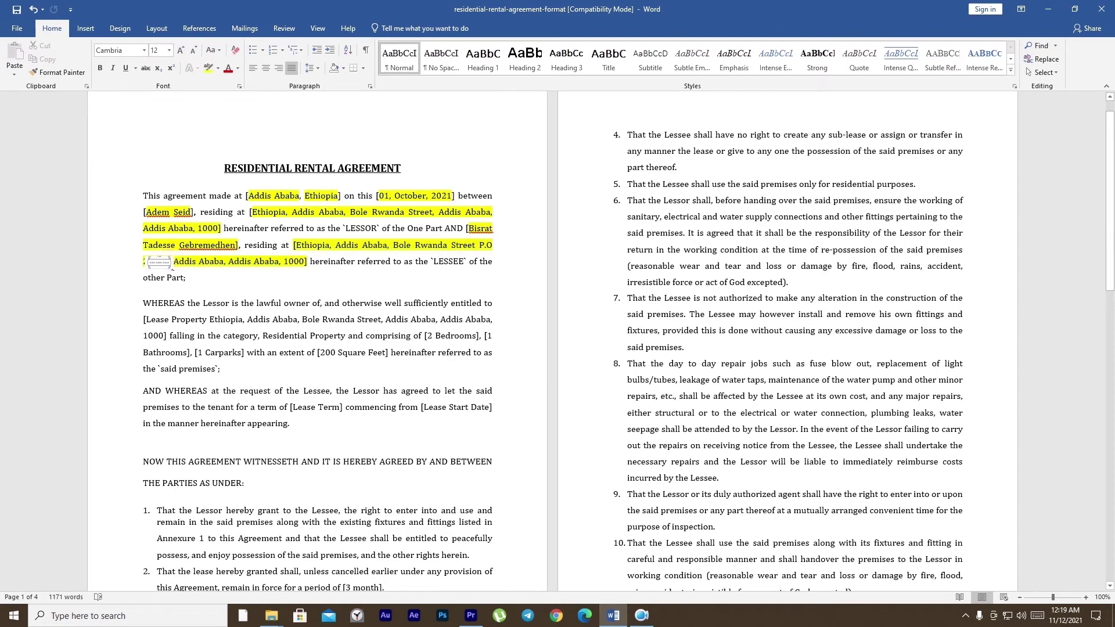
{"action": "double_click", "coordinate": [485, 246]}
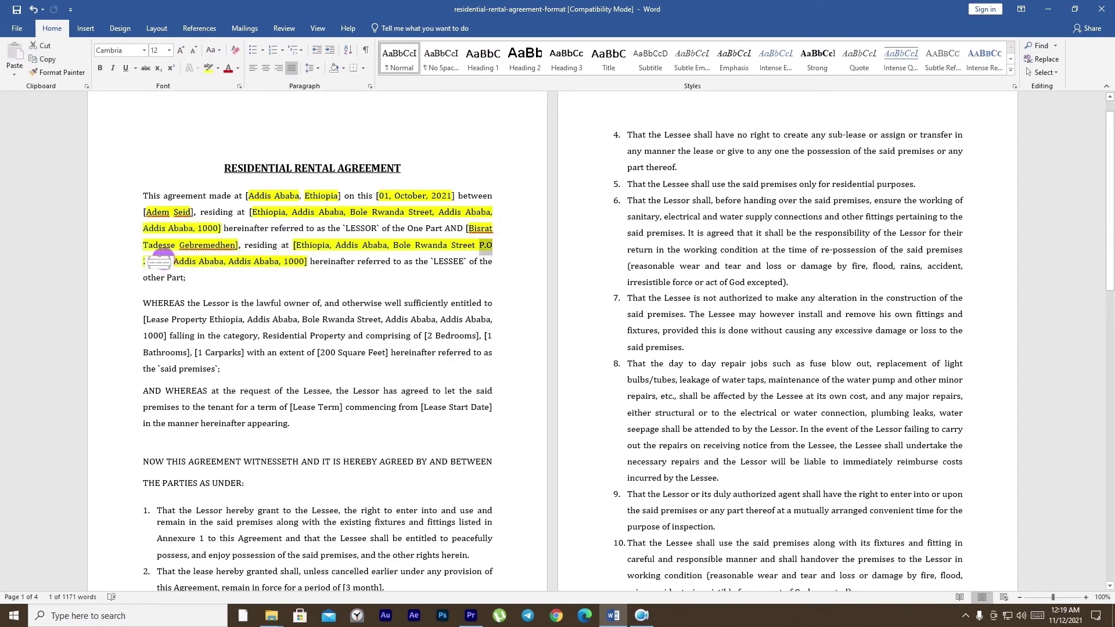
{"action": "double_click", "coordinate": [485, 247]}
{"action": "left_click", "coordinate": [184, 263]}
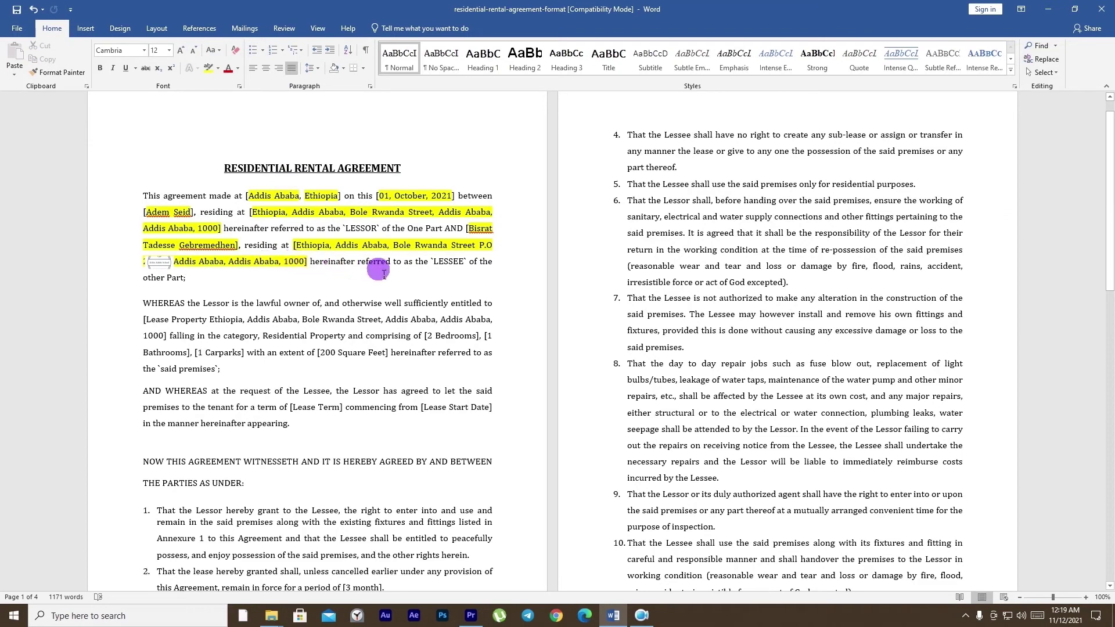
Highlight the leased property's address in the WHEREAS paragraph in yellow
{"action": "scroll", "coordinate": [173, 255], "scroll_direction": "down", "scroll_amount": 1}
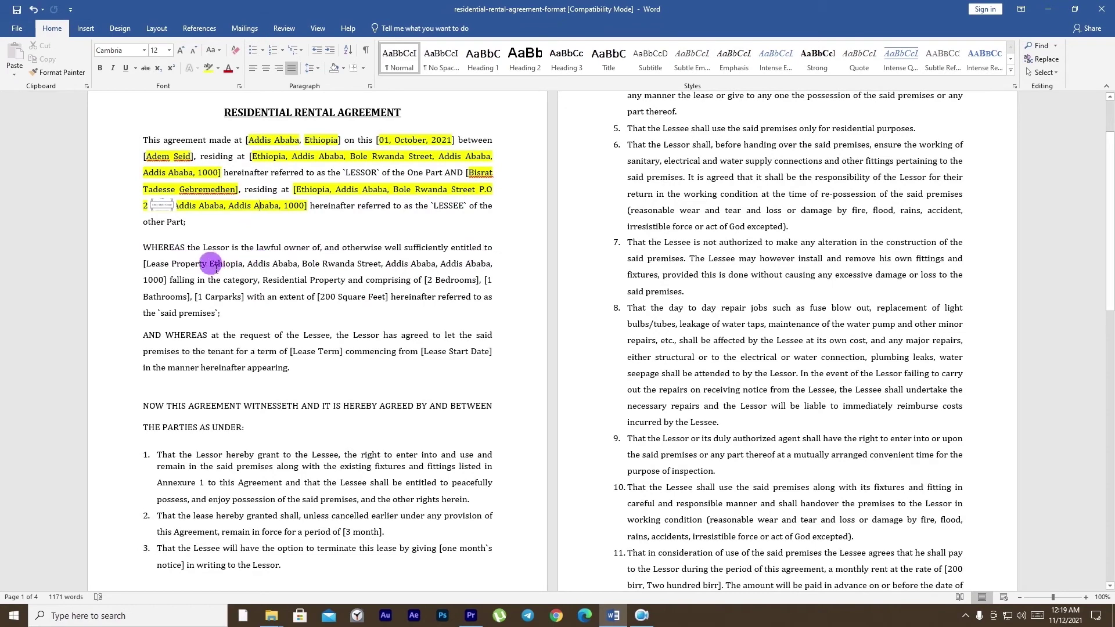
{"action": "left_click_drag", "start_coordinate": [342, 270], "coordinate": [158, 284]}
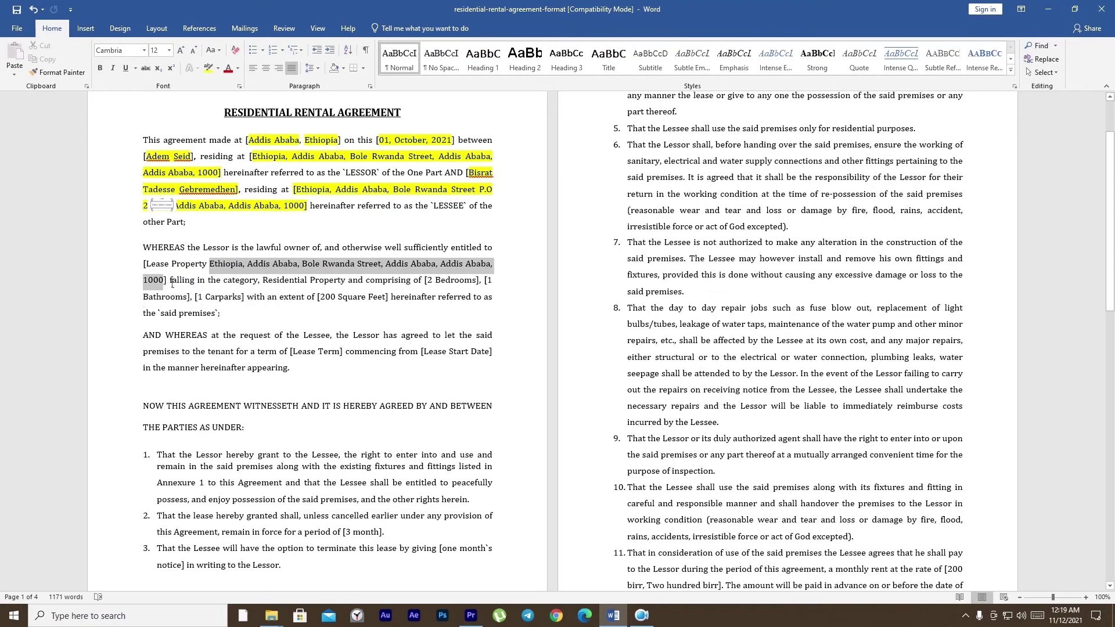
{"action": "left_click", "coordinate": [207, 68]}
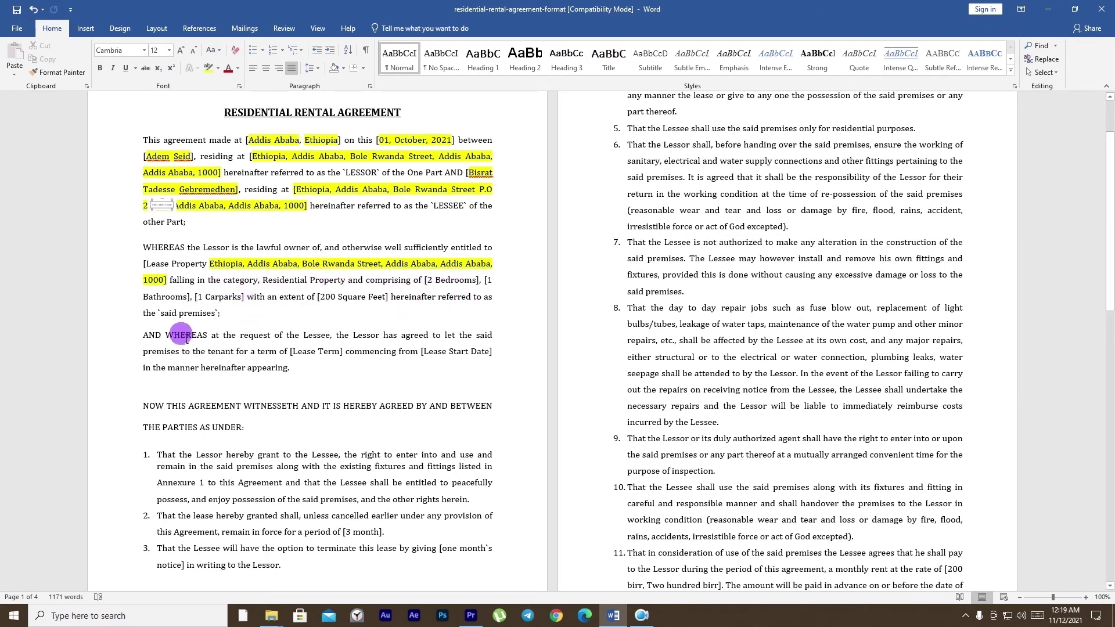
Highlight the rent due date [01, October, 2021] in clause 11 in yellow
{"action": "scroll", "coordinate": [281, 351], "scroll_direction": "down", "scroll_amount": 1}
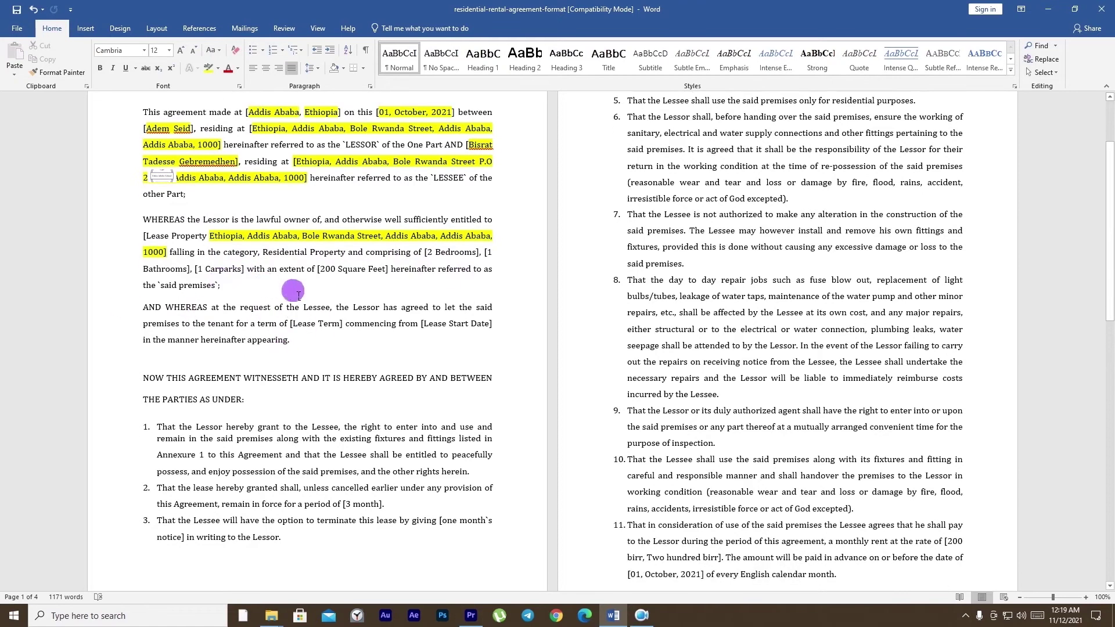
{"action": "scroll", "coordinate": [294, 315], "scroll_direction": "down", "scroll_amount": 4}
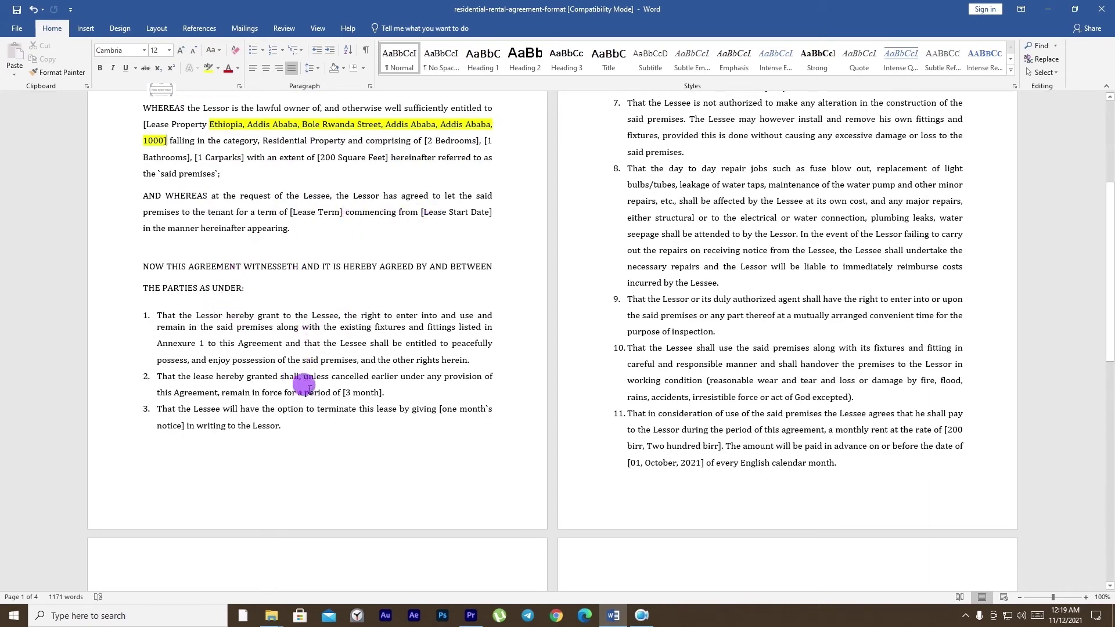
{"action": "scroll", "coordinate": [566, 362], "scroll_direction": "up", "scroll_amount": 3}
{"action": "scroll", "coordinate": [568, 360], "scroll_direction": "up", "scroll_amount": 4}
{"action": "scroll", "coordinate": [653, 154], "scroll_direction": "down", "scroll_amount": 1}
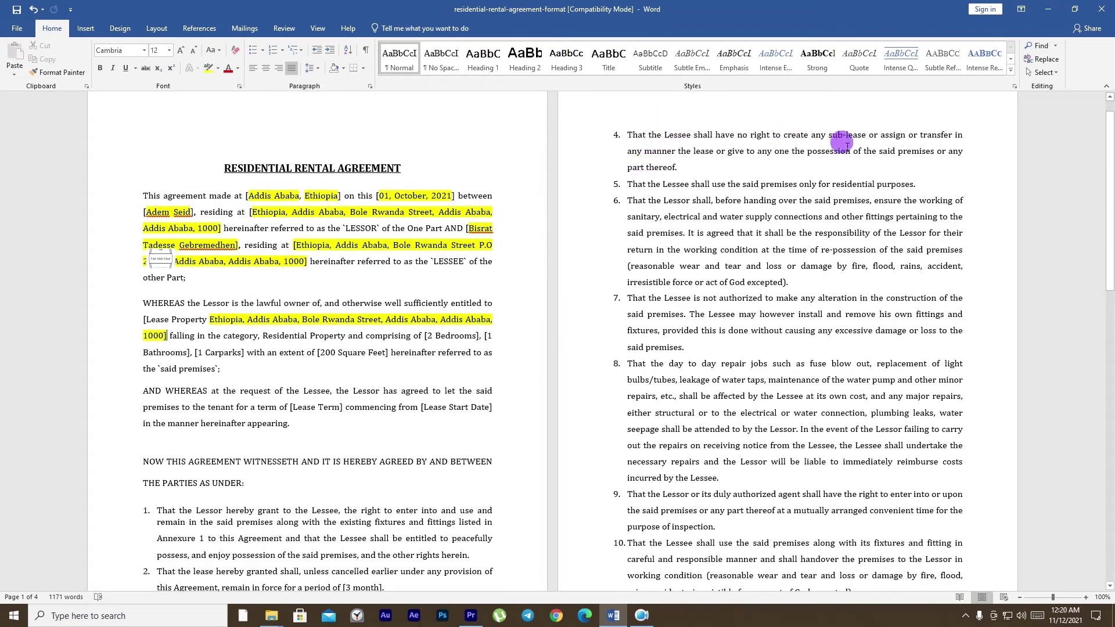
{"action": "scroll", "coordinate": [762, 197], "scroll_direction": "down", "scroll_amount": 1}
{"action": "scroll", "coordinate": [762, 197], "scroll_direction": "down", "scroll_amount": 5}
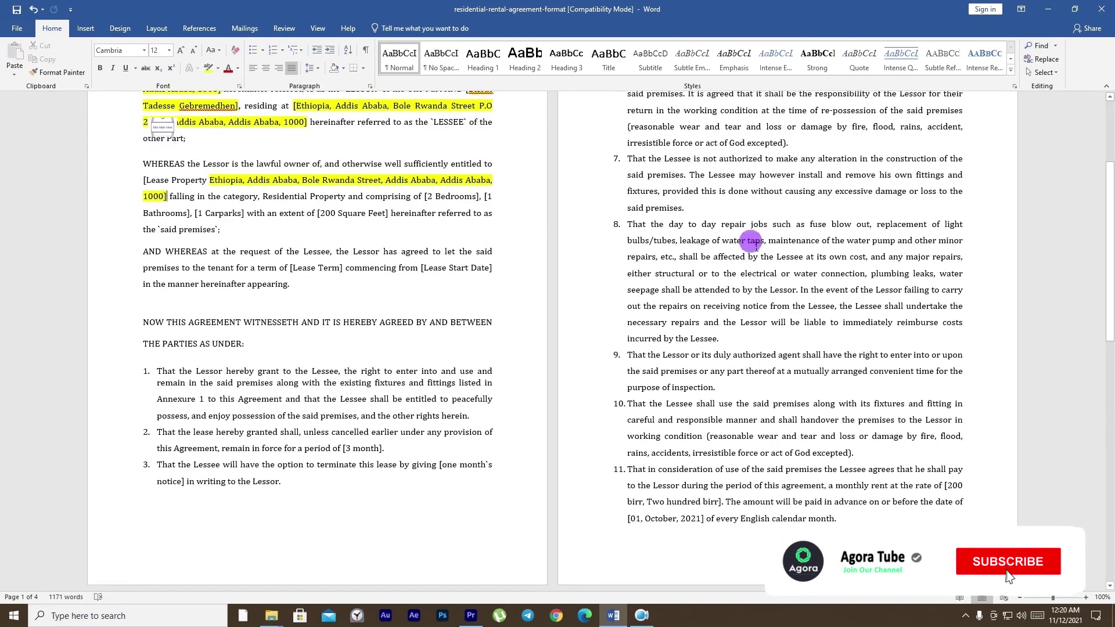
{"action": "scroll", "coordinate": [776, 335], "scroll_direction": "down", "scroll_amount": 5}
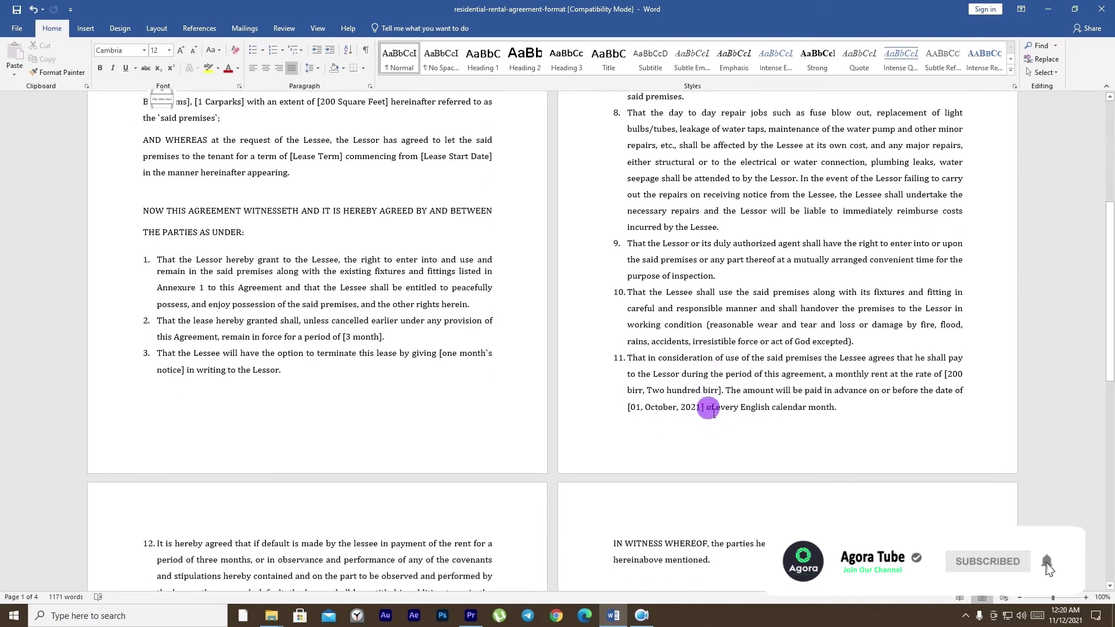
{"action": "scroll", "coordinate": [677, 385], "scroll_direction": "up", "scroll_amount": 1}
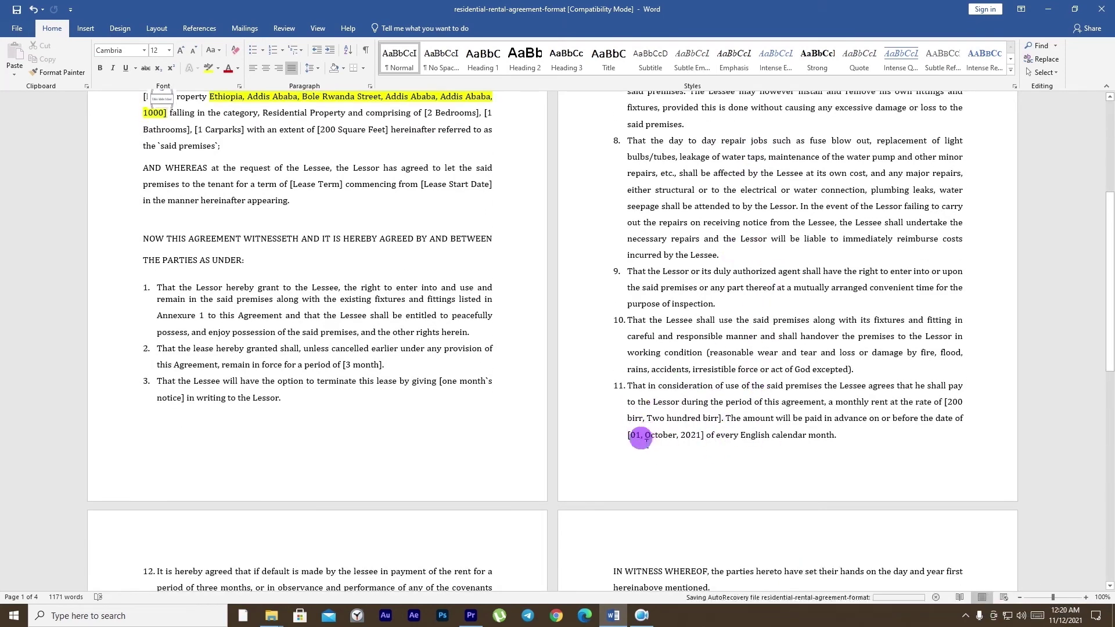
{"action": "left_click_drag", "start_coordinate": [666, 437], "coordinate": [705, 440]}
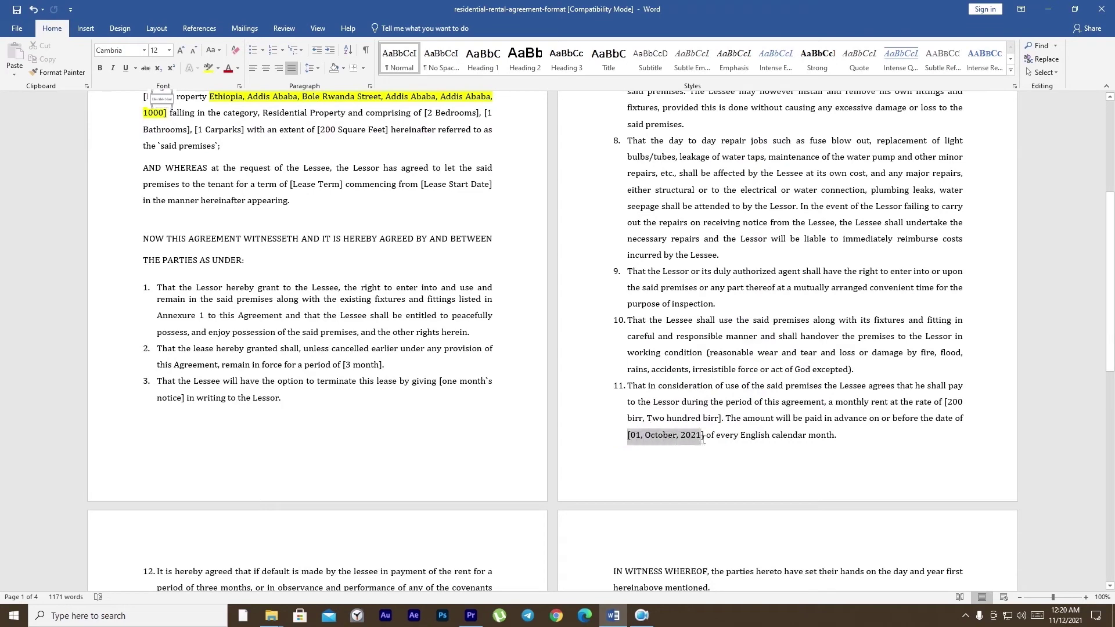
{"action": "left_click", "coordinate": [209, 68]}
{"action": "left_click", "coordinate": [525, 302]}
Move to the signature block and select part of the Lessor's signature name
{"action": "scroll", "coordinate": [487, 347], "scroll_direction": "up", "scroll_amount": 4}
{"action": "scroll", "coordinate": [487, 347], "scroll_direction": "up", "scroll_amount": 3}
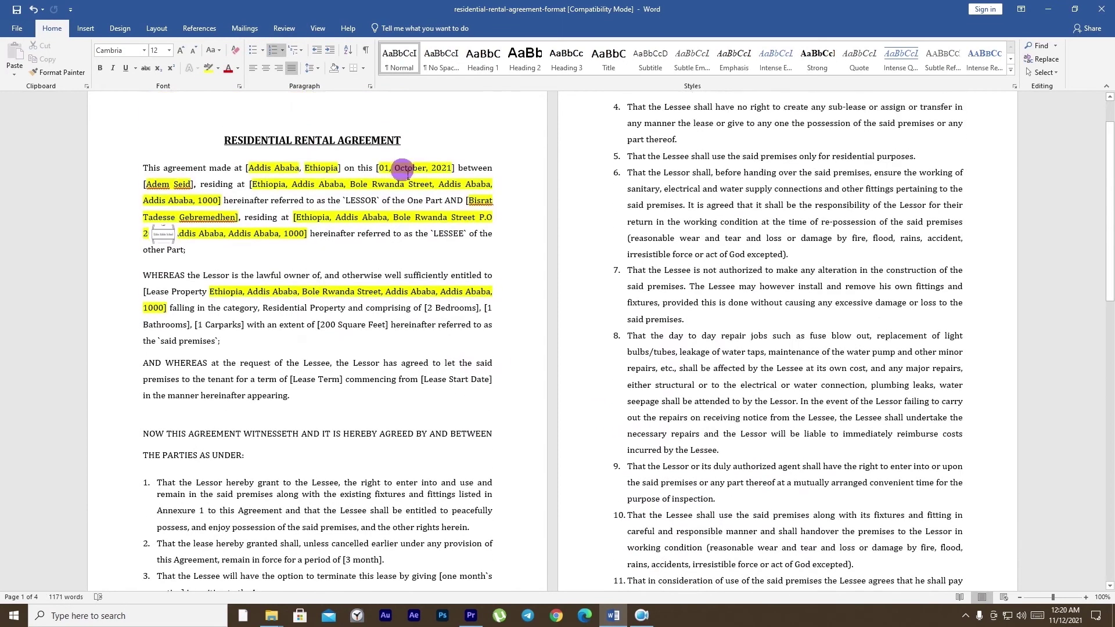
{"action": "scroll", "coordinate": [668, 224], "scroll_direction": "down", "scroll_amount": 10}
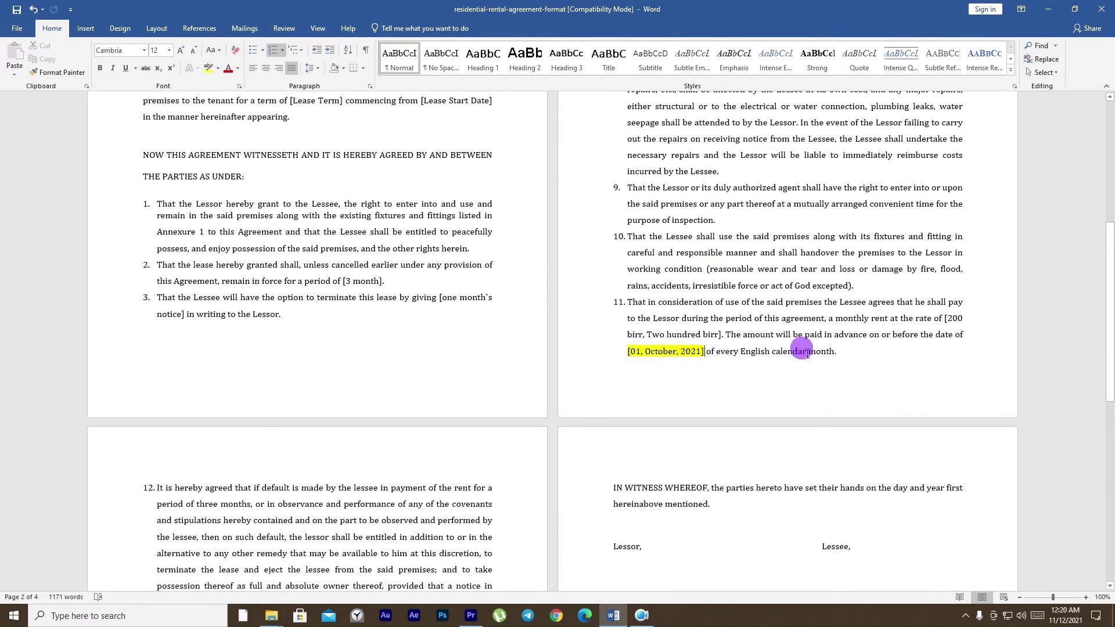
{"action": "scroll", "coordinate": [815, 326], "scroll_direction": "up", "scroll_amount": 7}
{"action": "scroll", "coordinate": [755, 174], "scroll_direction": "up", "scroll_amount": 2}
{"action": "scroll", "coordinate": [737, 242], "scroll_direction": "down", "scroll_amount": 8}
{"action": "scroll", "coordinate": [444, 290], "scroll_direction": "down", "scroll_amount": 12}
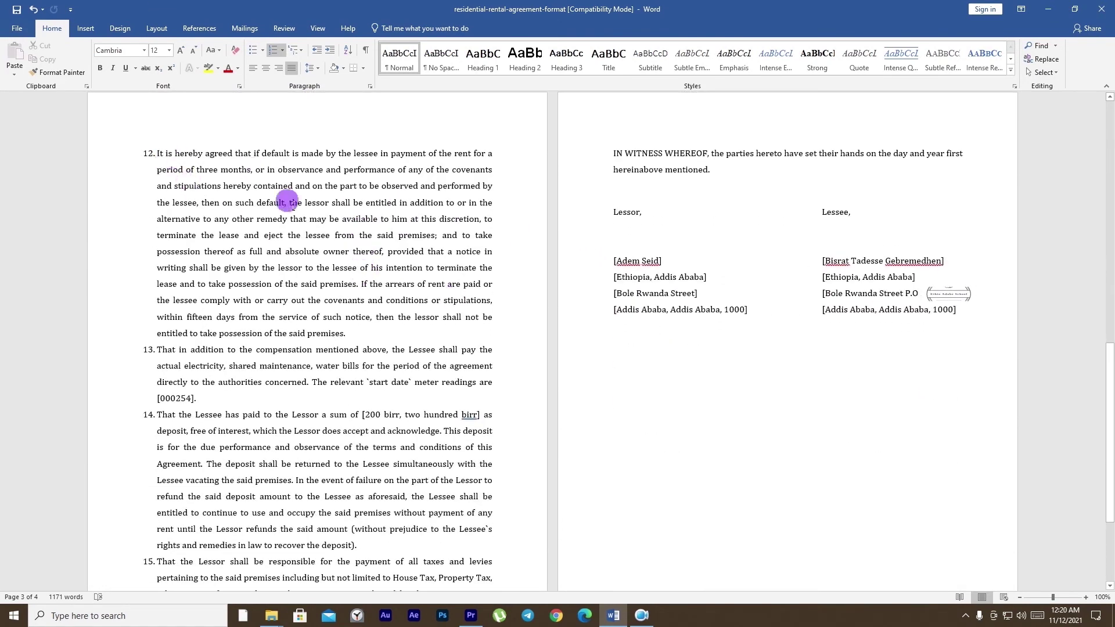
{"action": "scroll", "coordinate": [293, 212], "scroll_direction": "down", "scroll_amount": 3}
{"action": "scroll", "coordinate": [328, 312], "scroll_direction": "down", "scroll_amount": 2}
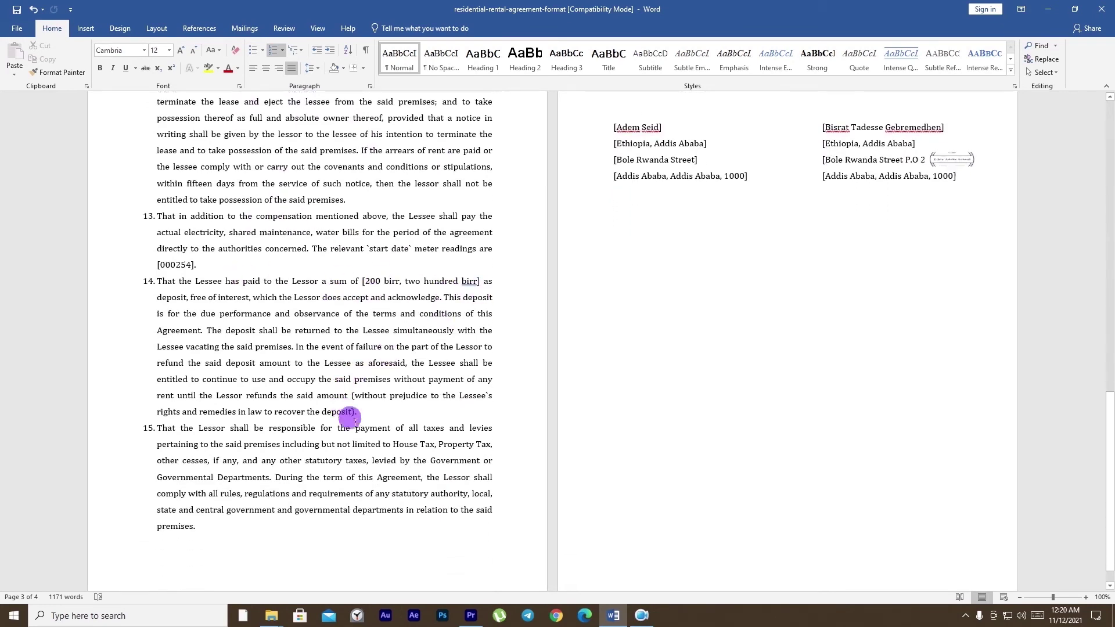
{"action": "scroll", "coordinate": [617, 488], "scroll_direction": "up", "scroll_amount": 5}
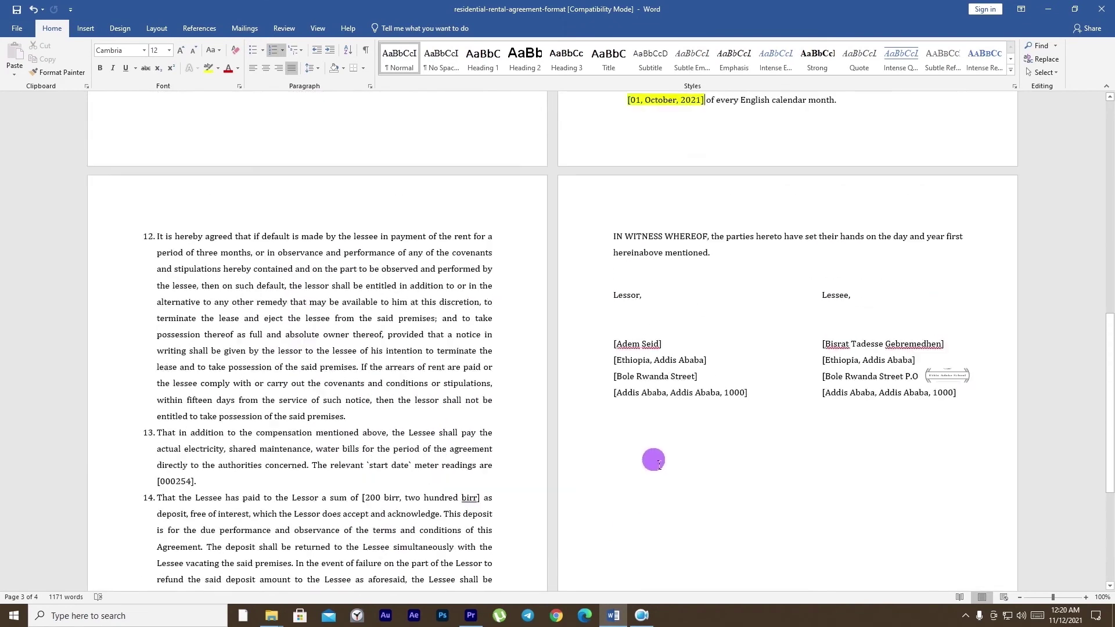
{"action": "scroll", "coordinate": [653, 460], "scroll_direction": "up", "scroll_amount": 1}
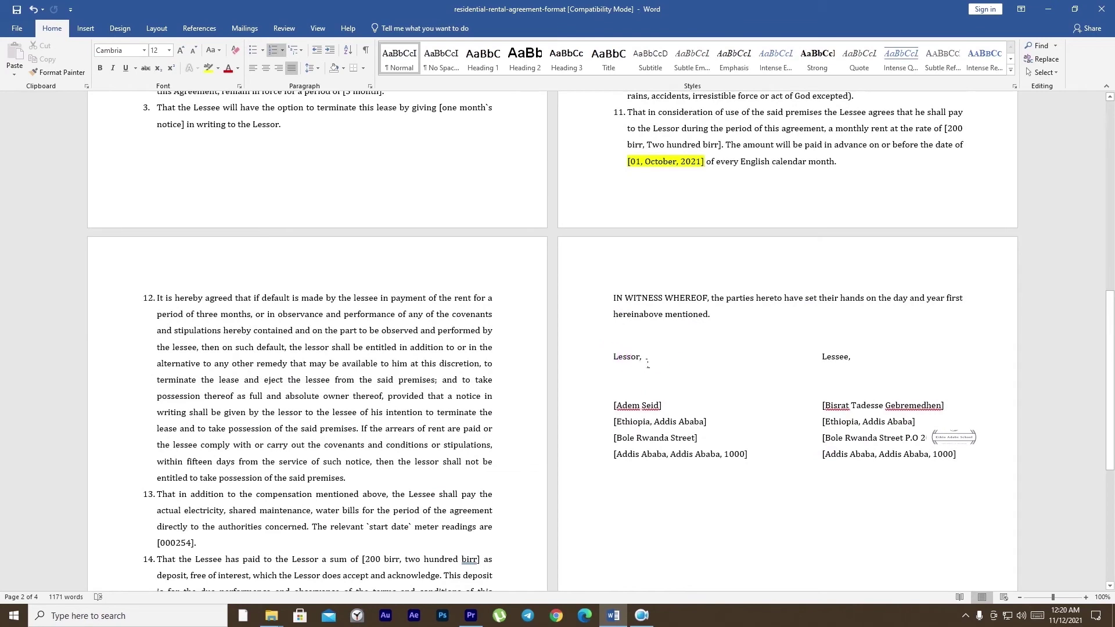
{"action": "left_click", "coordinate": [658, 355]}
{"action": "left_click", "coordinate": [816, 374]}
{"action": "double_click", "coordinate": [865, 358]}
{"action": "scroll", "coordinate": [892, 397], "scroll_direction": "up", "scroll_amount": 9}
{"action": "scroll", "coordinate": [892, 397], "scroll_direction": "up", "scroll_amount": 4}
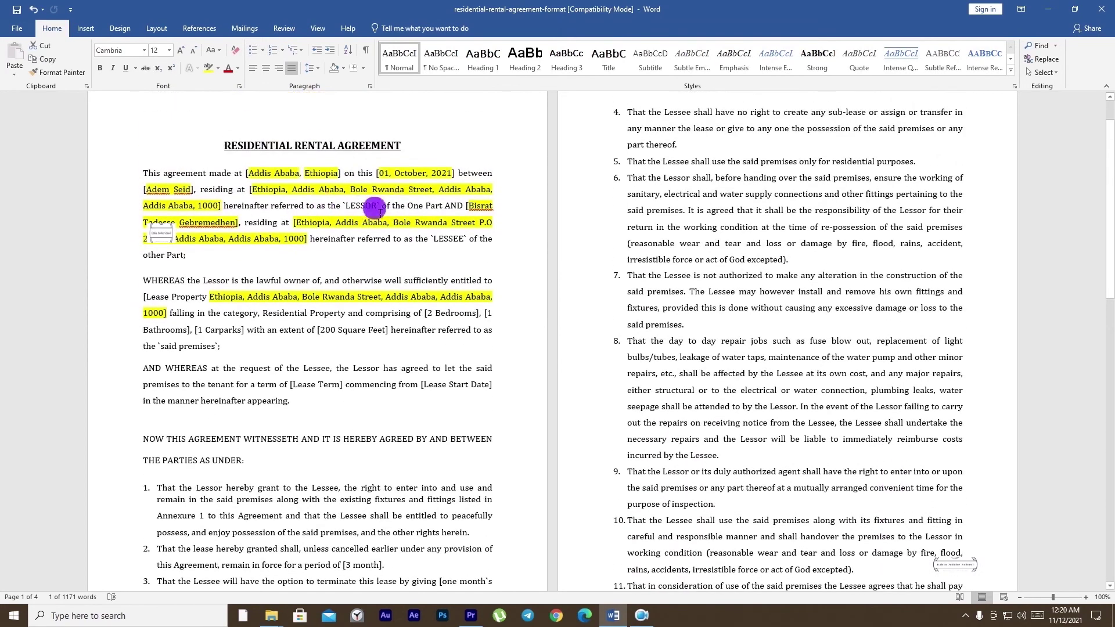
{"action": "scroll", "coordinate": [374, 212], "scroll_direction": "down", "scroll_amount": 15}
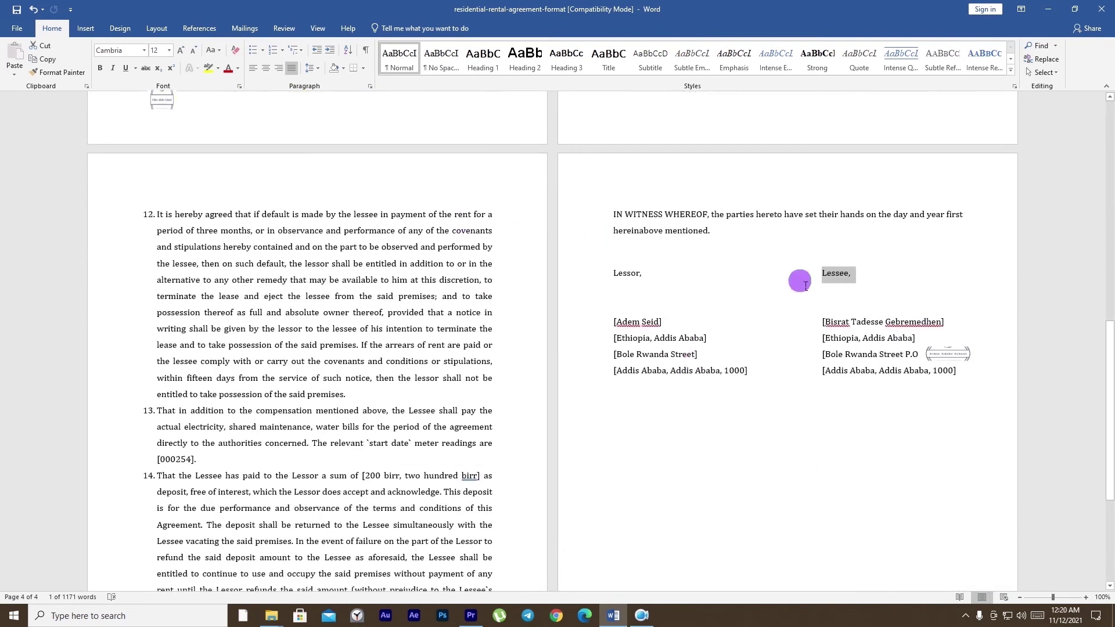
{"action": "left_click", "coordinate": [846, 337]}
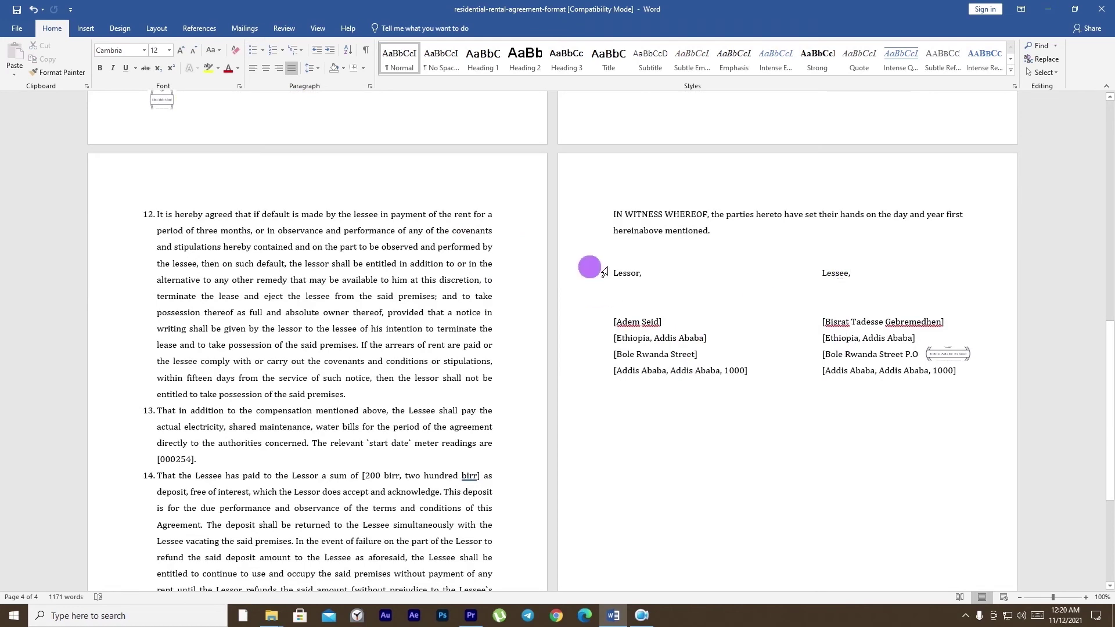
{"action": "left_click", "coordinate": [633, 324]}
{"action": "left_click_drag", "start_coordinate": [633, 326], "coordinate": [658, 326]}
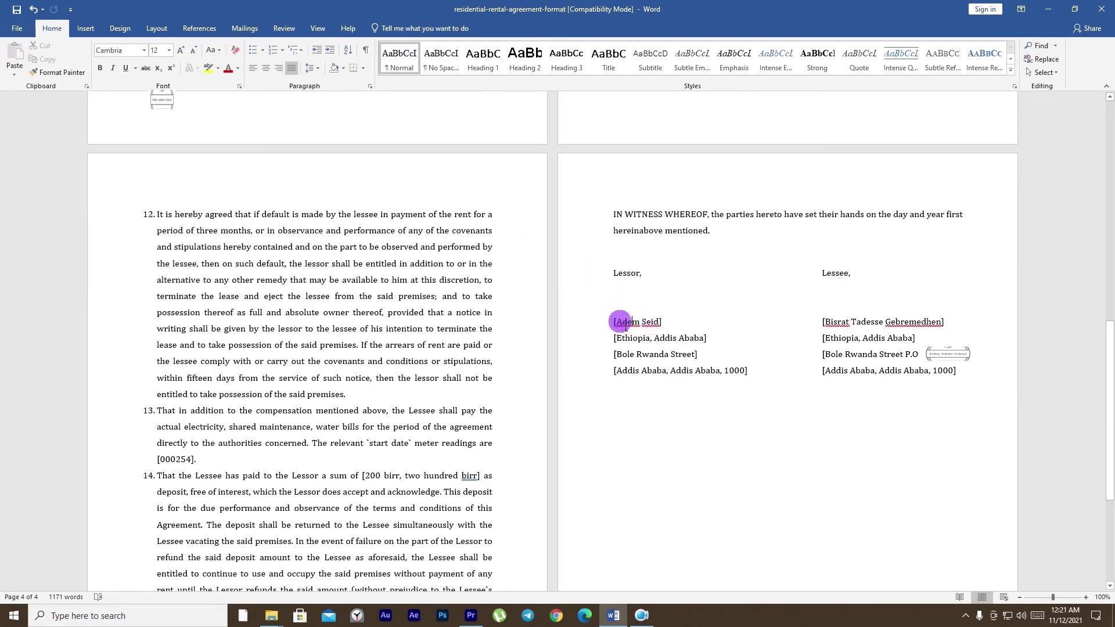
{"action": "scroll", "coordinate": [250, 209], "scroll_direction": "up", "scroll_amount": 15}
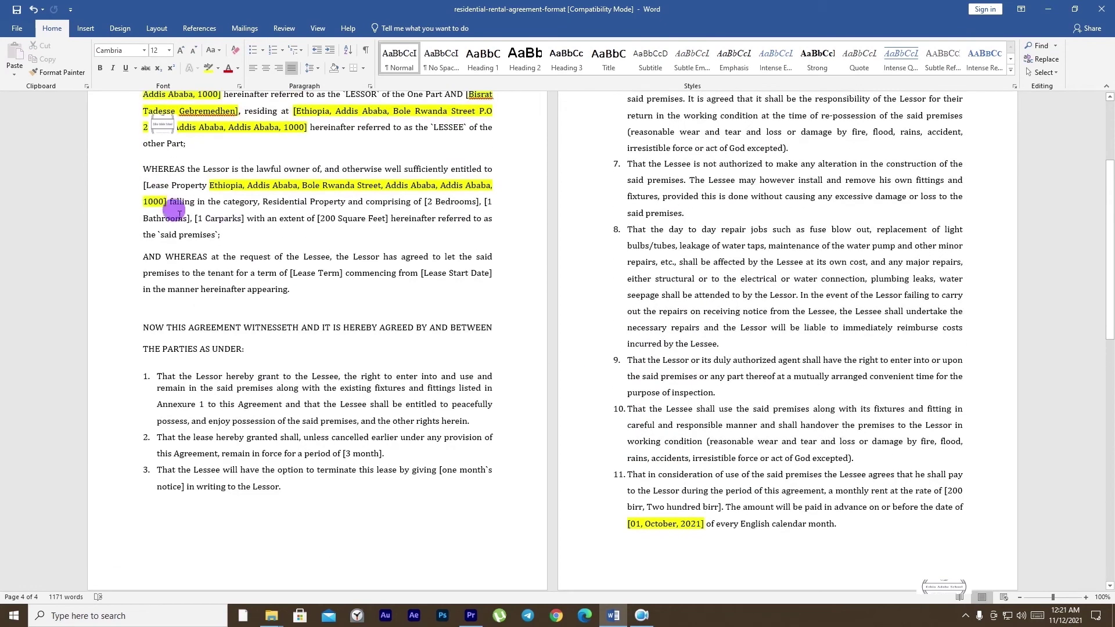
{"action": "scroll", "coordinate": [656, 412], "scroll_direction": "down", "scroll_amount": 12}
{"action": "scroll", "coordinate": [648, 409], "scroll_direction": "up", "scroll_amount": 6}
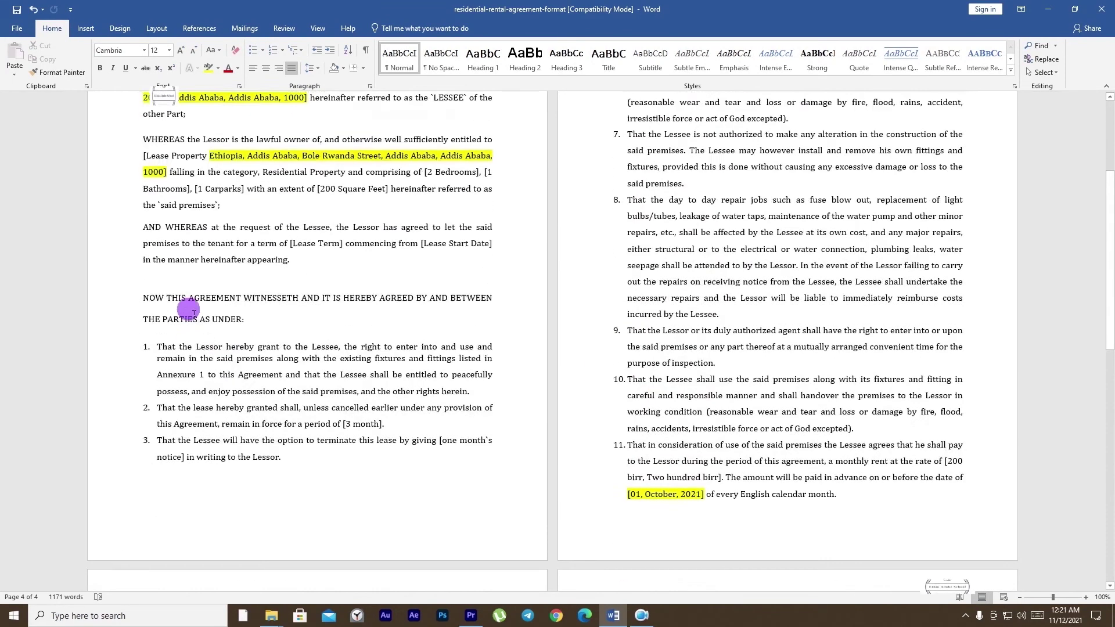
{"action": "scroll", "coordinate": [612, 408], "scroll_direction": "down", "scroll_amount": 6}
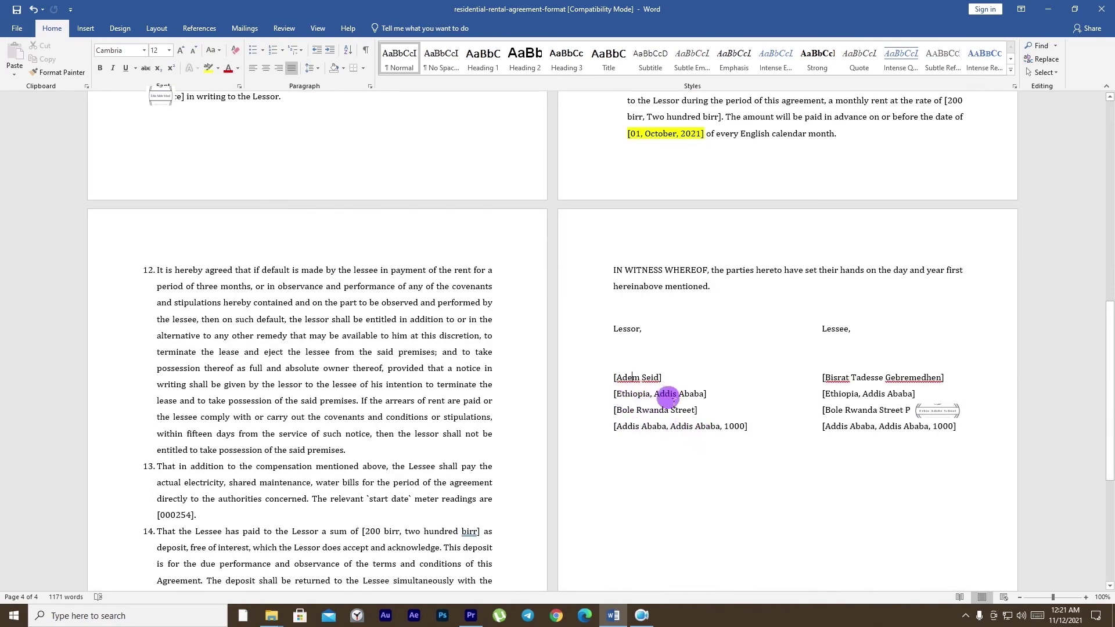
Highlight the three address lines under both Lessor and Lessee in yellow
{"action": "left_click", "coordinate": [589, 382]}
{"action": "scroll", "coordinate": [658, 380], "scroll_direction": "up", "scroll_amount": 15}
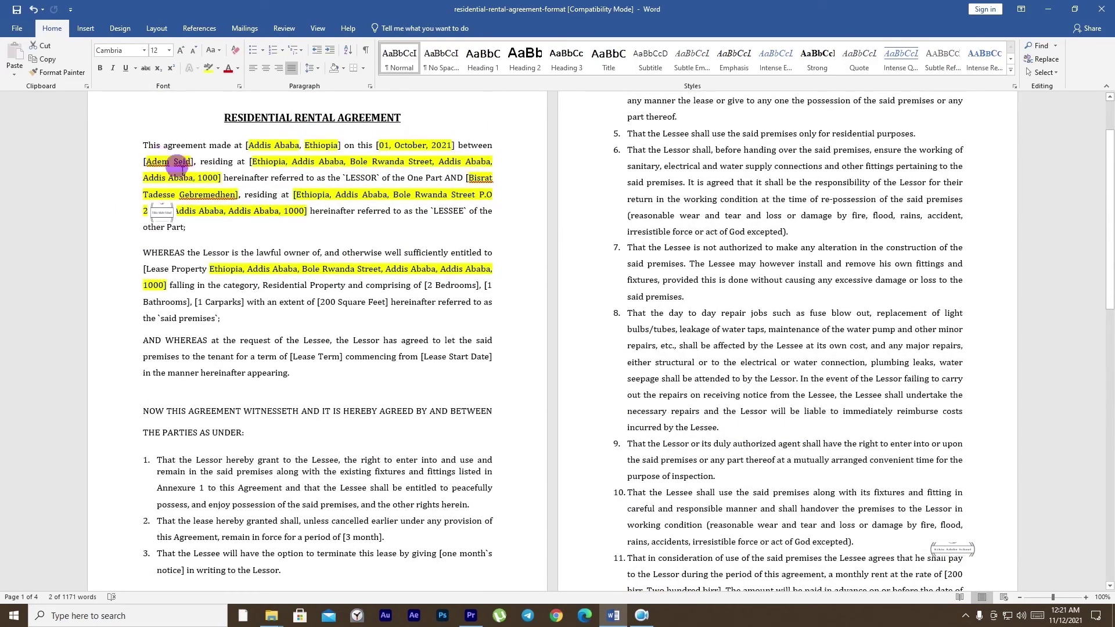
{"action": "scroll", "coordinate": [176, 165], "scroll_direction": "down", "scroll_amount": 15}
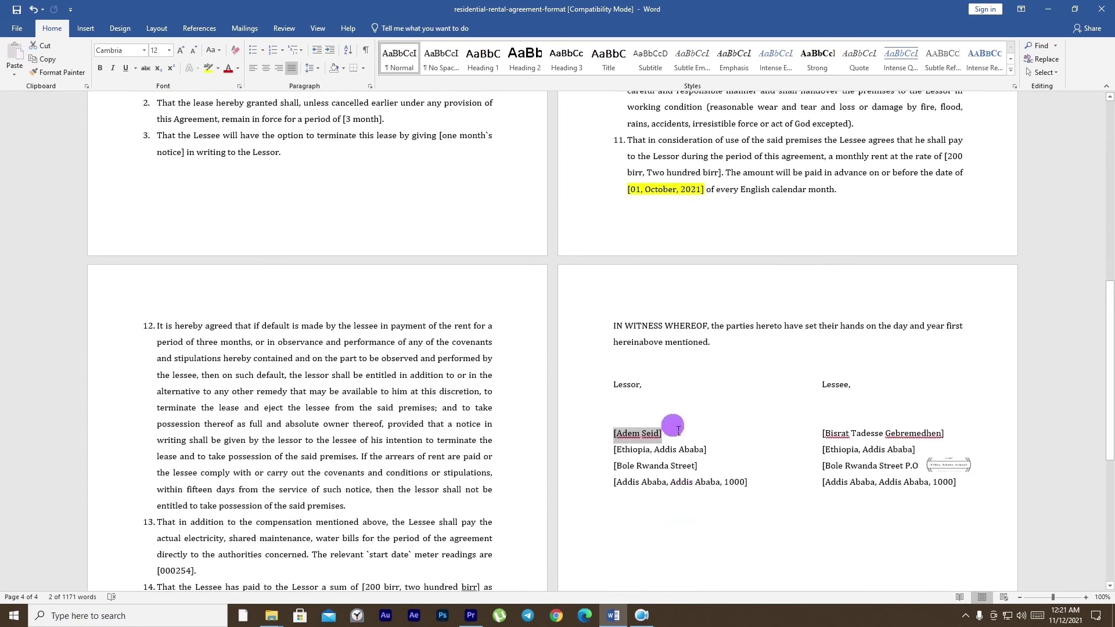
{"action": "scroll", "coordinate": [170, 219], "scroll_direction": "up", "scroll_amount": 2}
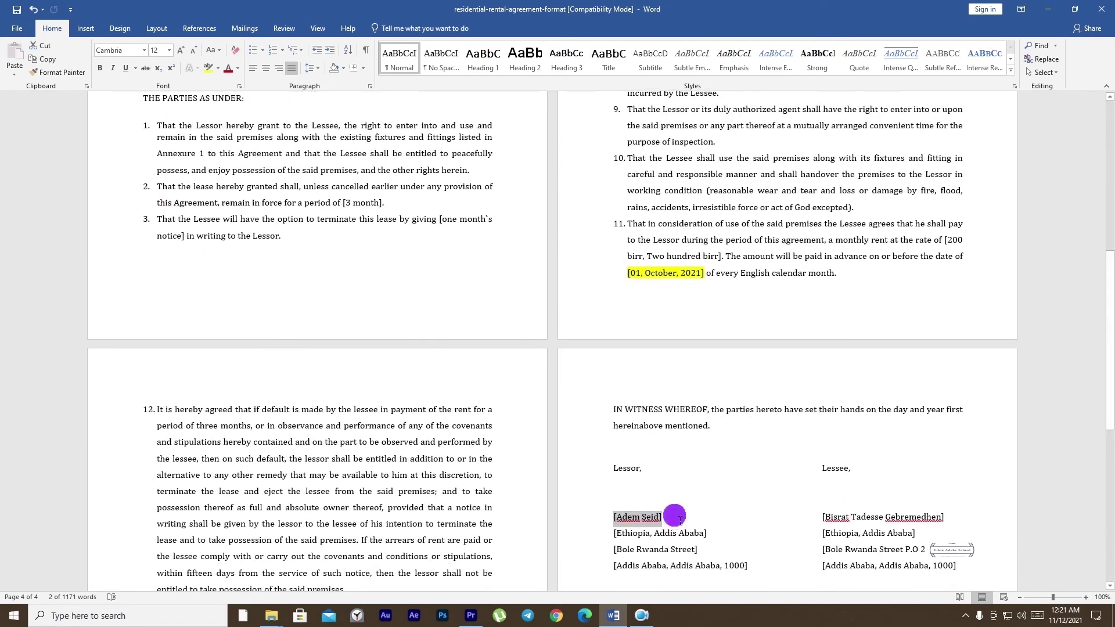
{"action": "scroll", "coordinate": [680, 520], "scroll_direction": "up", "scroll_amount": 13}
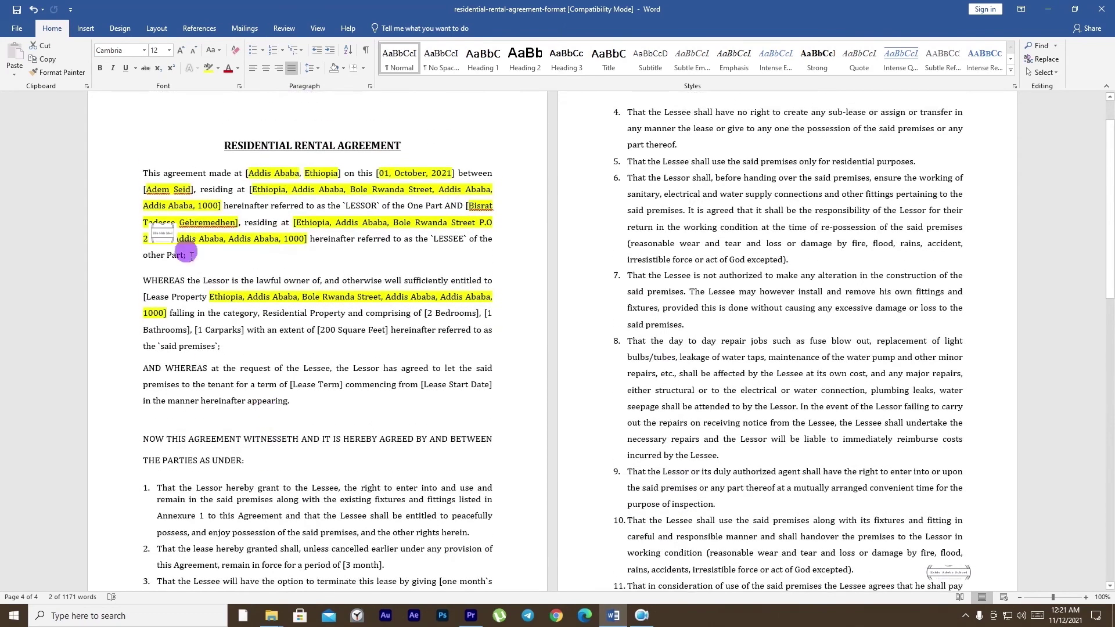
{"action": "left_click", "coordinate": [257, 194]}
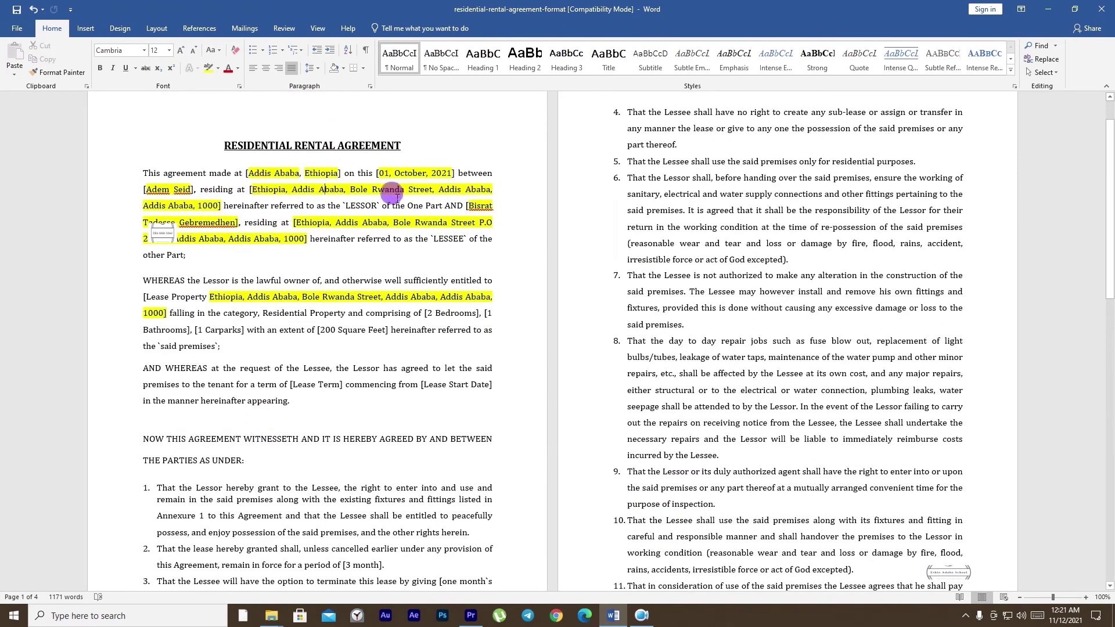
{"action": "scroll", "coordinate": [700, 509], "scroll_direction": "down", "scroll_amount": 12}
{"action": "scroll", "coordinate": [700, 509], "scroll_direction": "down", "scroll_amount": 3}
{"action": "scroll", "coordinate": [677, 475], "scroll_direction": "up", "scroll_amount": 2}
{"action": "left_click_drag", "start_coordinate": [700, 263], "coordinate": [756, 297]}
{"action": "left_click_drag", "start_coordinate": [835, 298], "coordinate": [956, 297]}
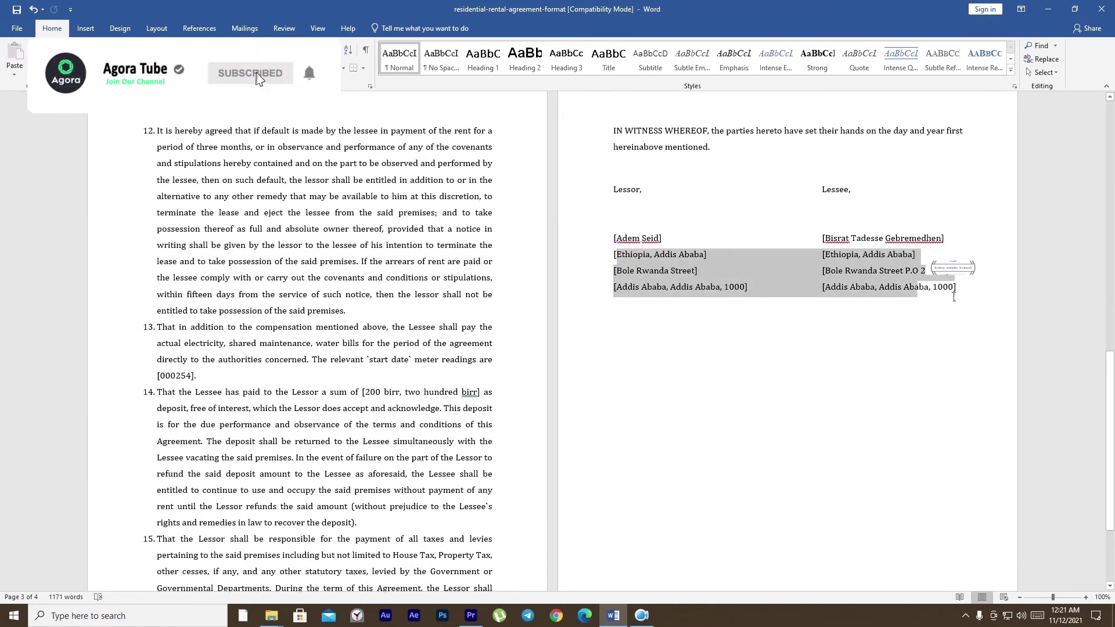
{"action": "key", "text": "ctrl+alt+h"}
{"action": "left_click", "coordinate": [816, 397]}
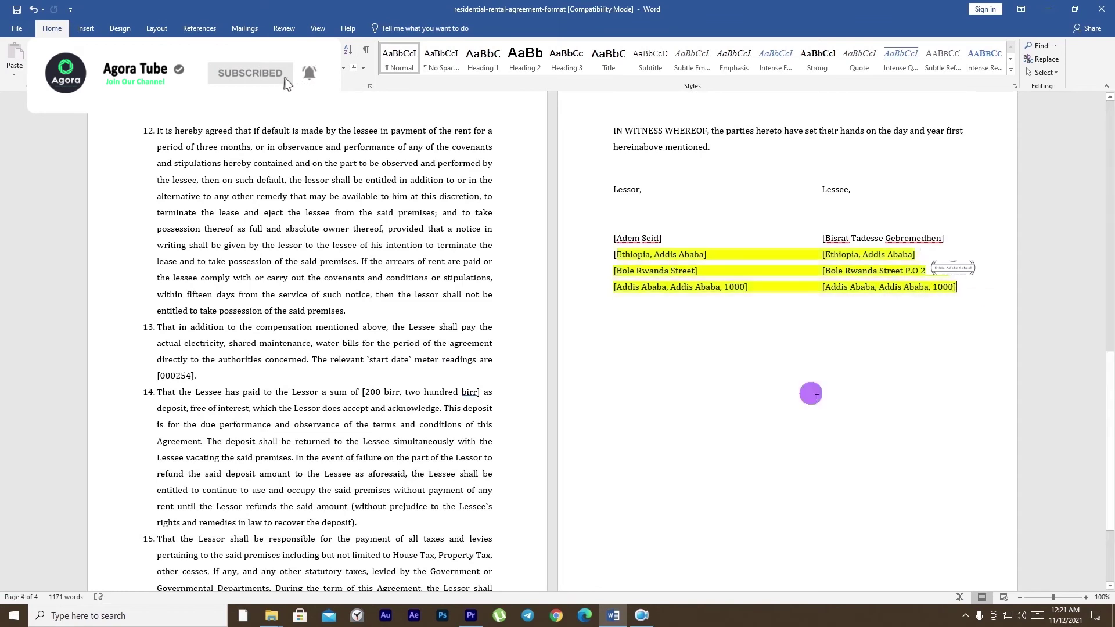
Highlight the Lessee's full name in the signature block in yellow
{"action": "left_click_drag", "start_coordinate": [821, 238], "coordinate": [952, 245]}
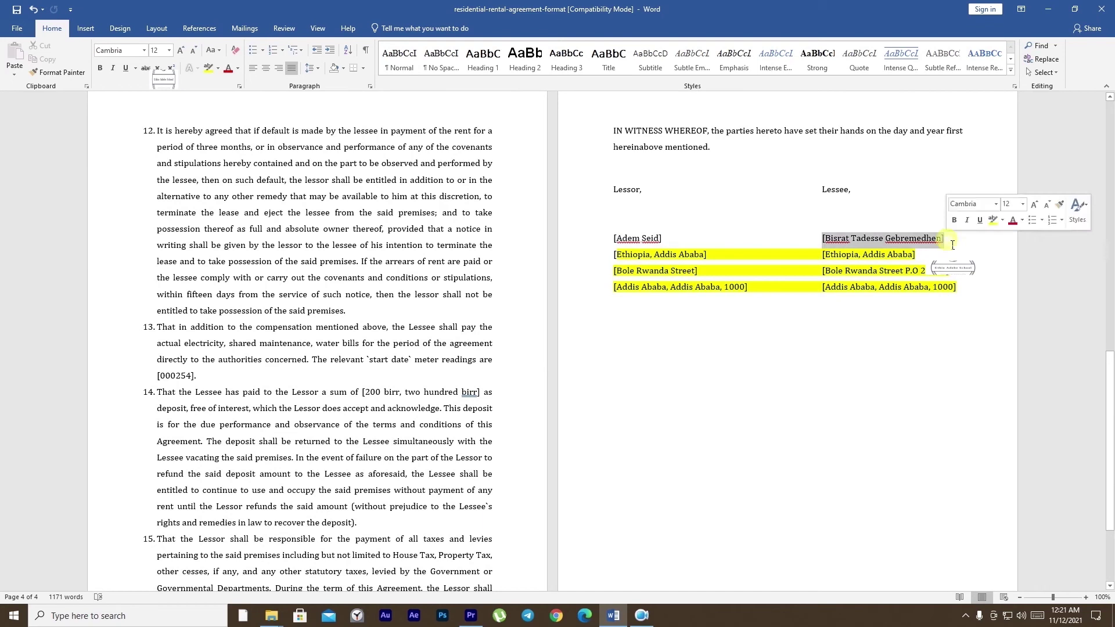
{"action": "left_click", "coordinate": [208, 68]}
{"action": "left_click", "coordinate": [897, 227]}
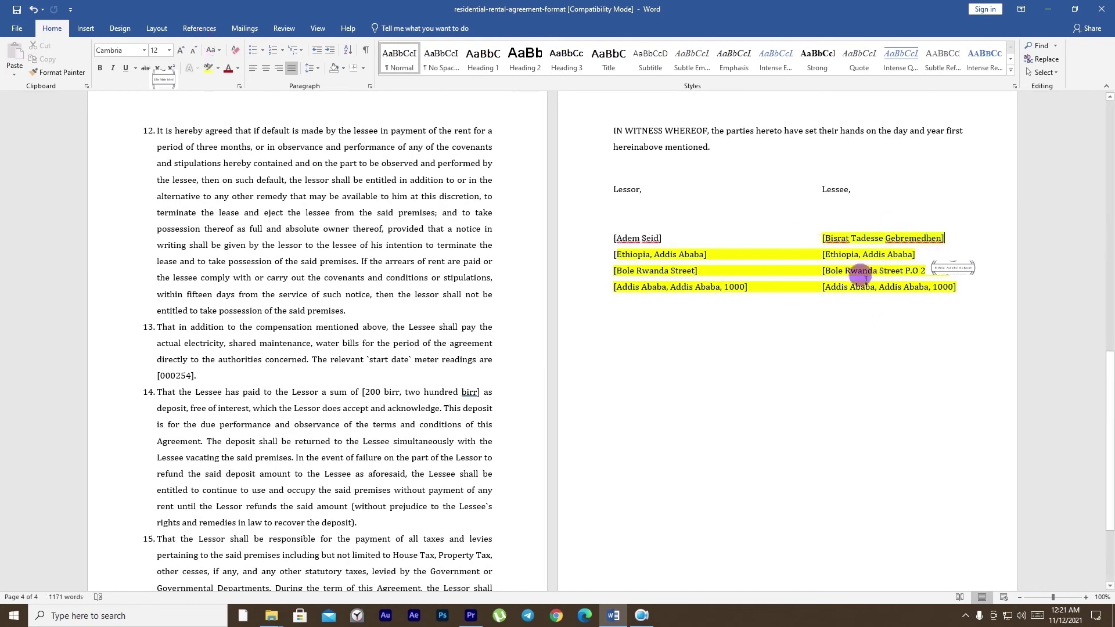
{"action": "scroll", "coordinate": [761, 421], "scroll_direction": "up", "scroll_amount": 5}
{"action": "scroll", "coordinate": [711, 433], "scroll_direction": "down", "scroll_amount": 8}
{"action": "scroll", "coordinate": [639, 418], "scroll_direction": "up", "scroll_amount": 3}
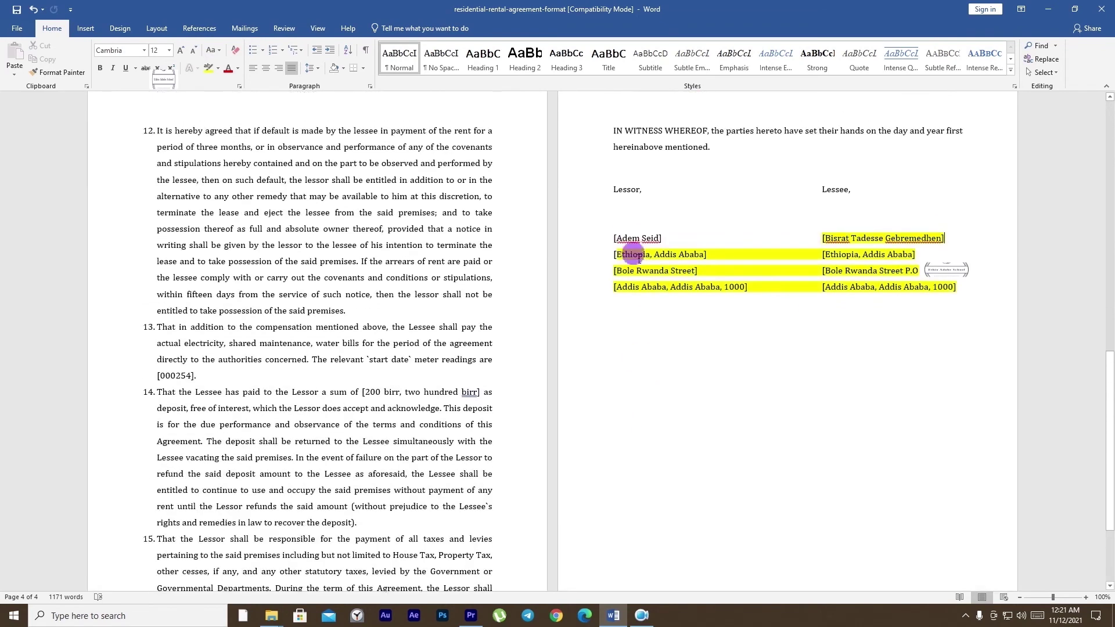
{"action": "scroll", "coordinate": [639, 221], "scroll_direction": "up", "scroll_amount": 2}
{"action": "scroll", "coordinate": [617, 441], "scroll_direction": "down", "scroll_amount": 4}
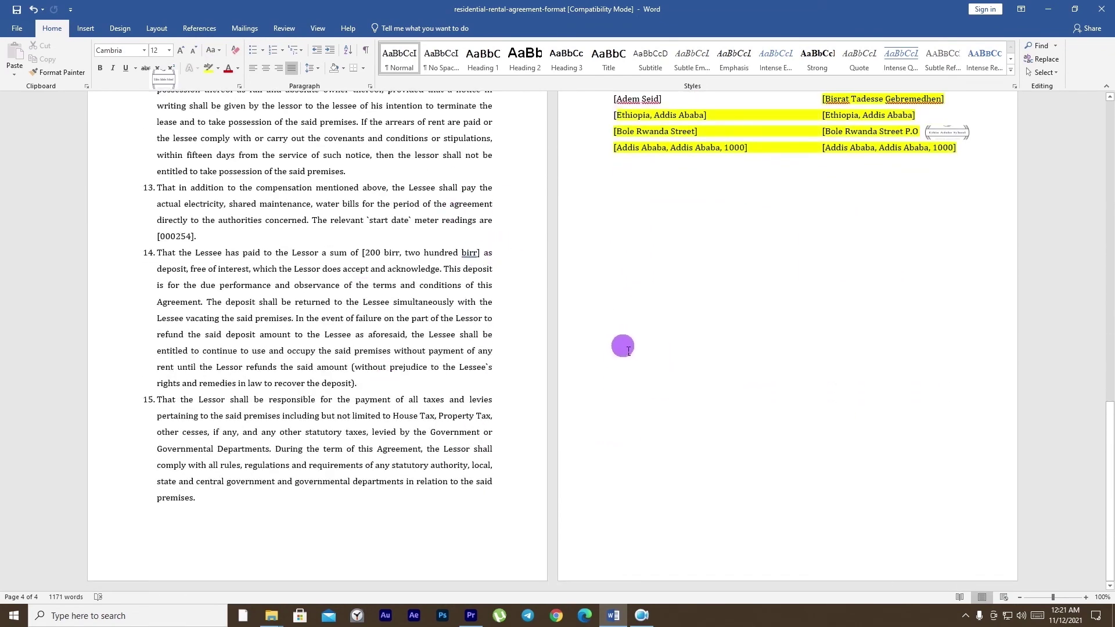
{"action": "scroll", "coordinate": [622, 346], "scroll_direction": "up", "scroll_amount": 1}
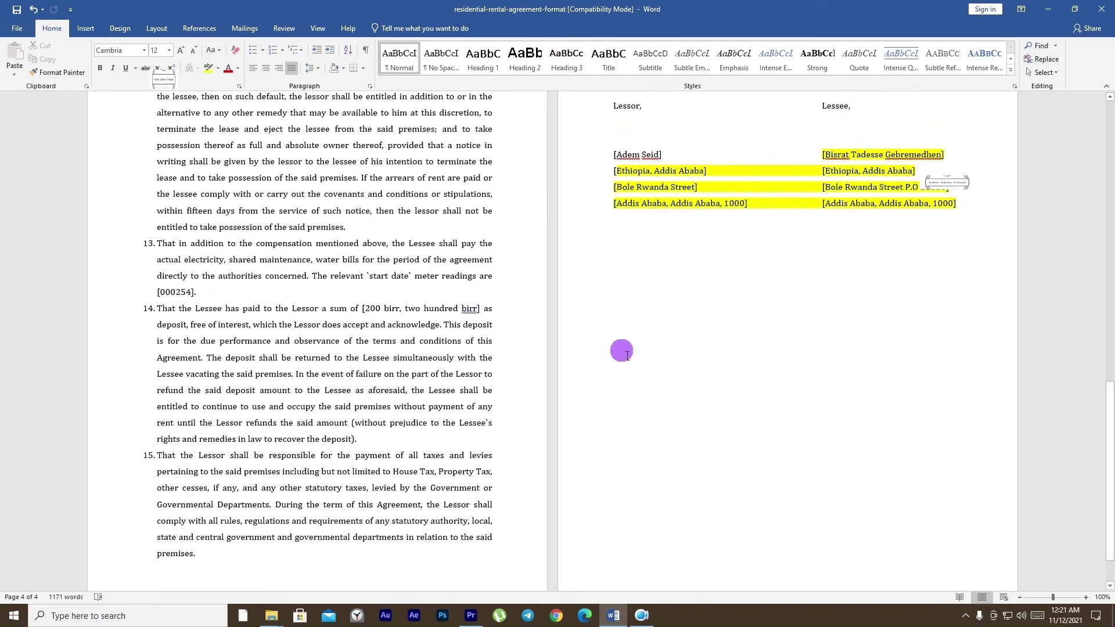
{"action": "scroll", "coordinate": [621, 350], "scroll_direction": "up", "scroll_amount": 3}
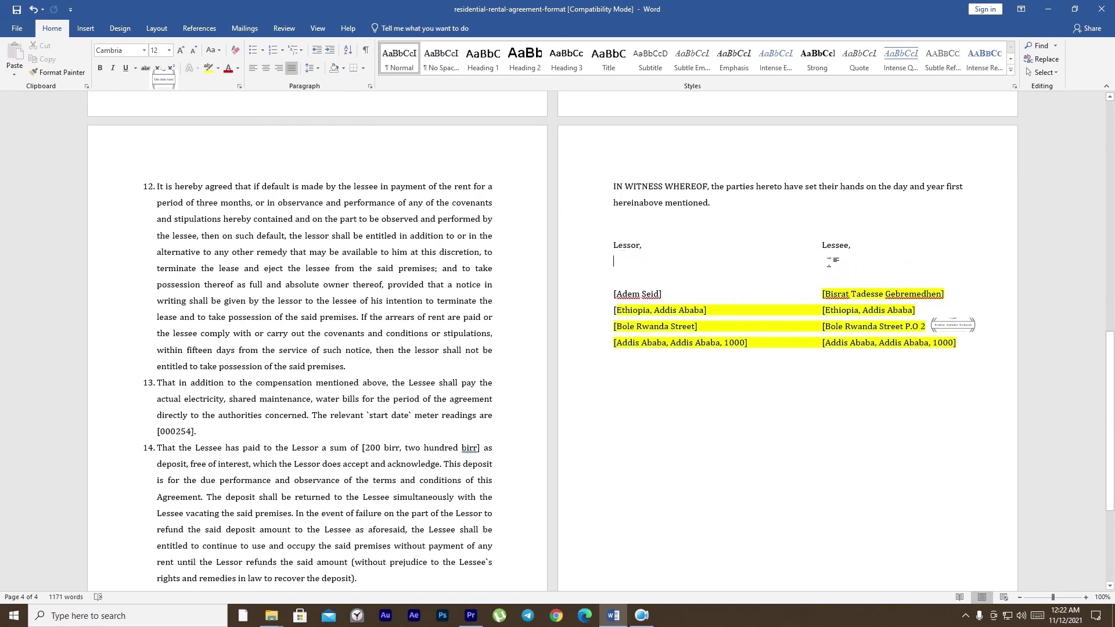
Place the insertion point below the signature addresses and show the Insert ribbon tab
{"action": "left_click", "coordinate": [837, 265]}
{"action": "scroll", "coordinate": [410, 393], "scroll_direction": "down", "scroll_amount": 4}
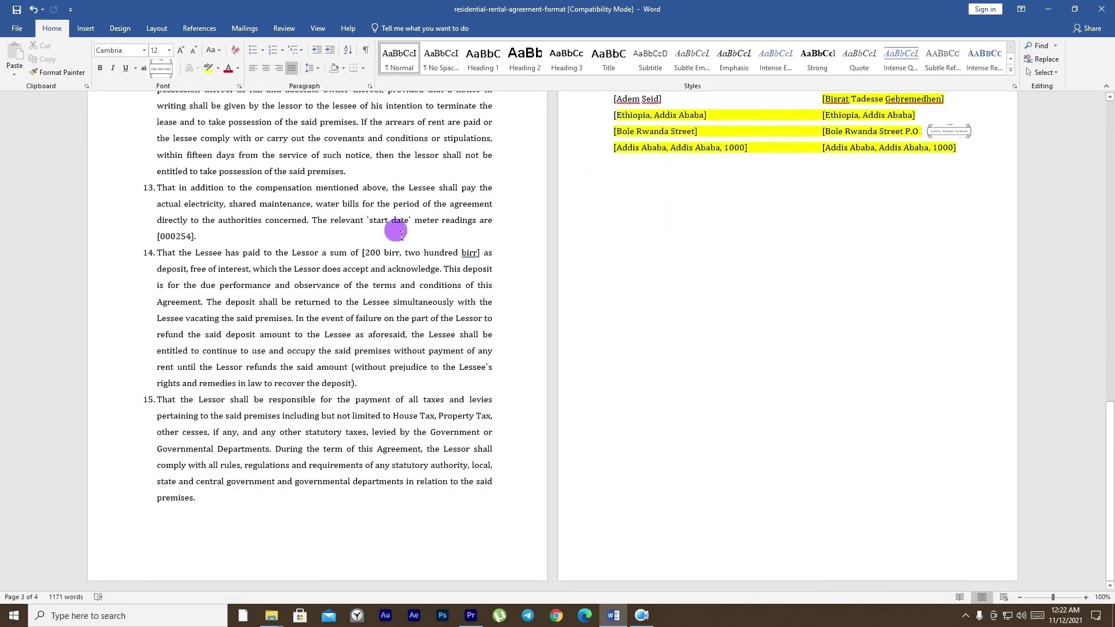
{"action": "left_click", "coordinate": [633, 209]}
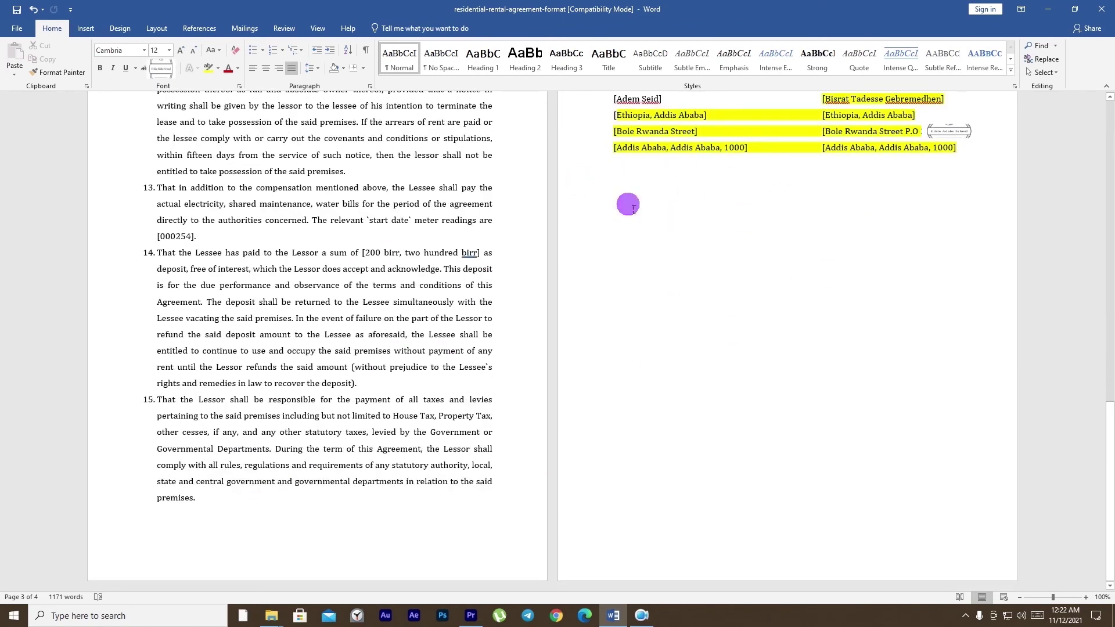
{"action": "scroll", "coordinate": [634, 220], "scroll_direction": "up", "scroll_amount": 9}
{"action": "scroll", "coordinate": [650, 256], "scroll_direction": "down", "scroll_amount": 3}
{"action": "scroll", "coordinate": [696, 366], "scroll_direction": "up", "scroll_amount": 8}
{"action": "scroll", "coordinate": [679, 353], "scroll_direction": "up", "scroll_amount": 5}
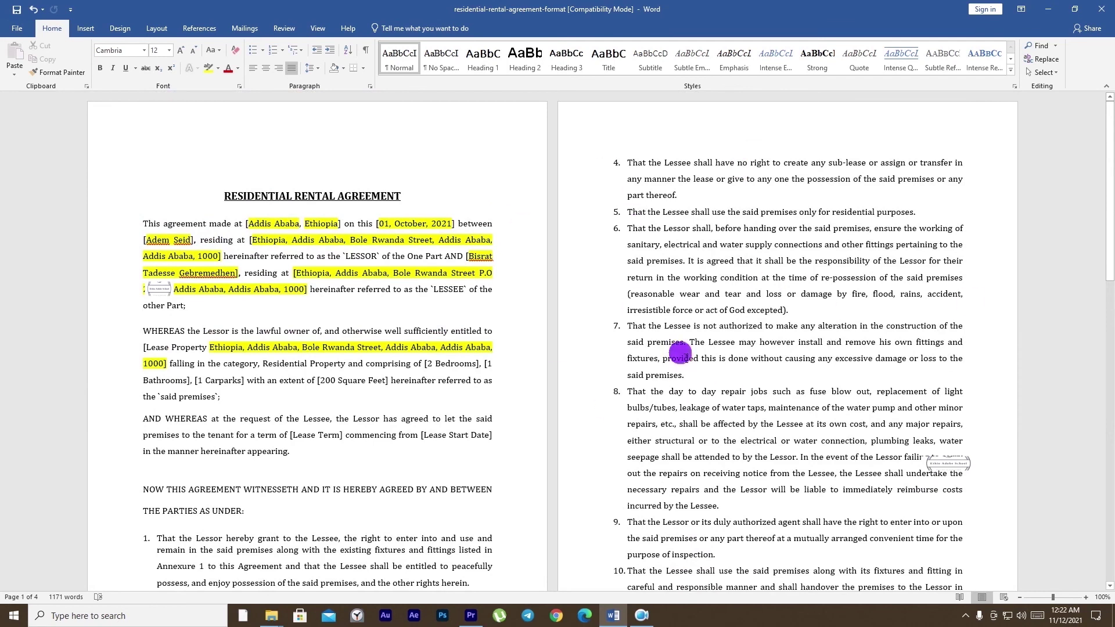
{"action": "scroll", "coordinate": [680, 352], "scroll_direction": "down", "scroll_amount": 10}
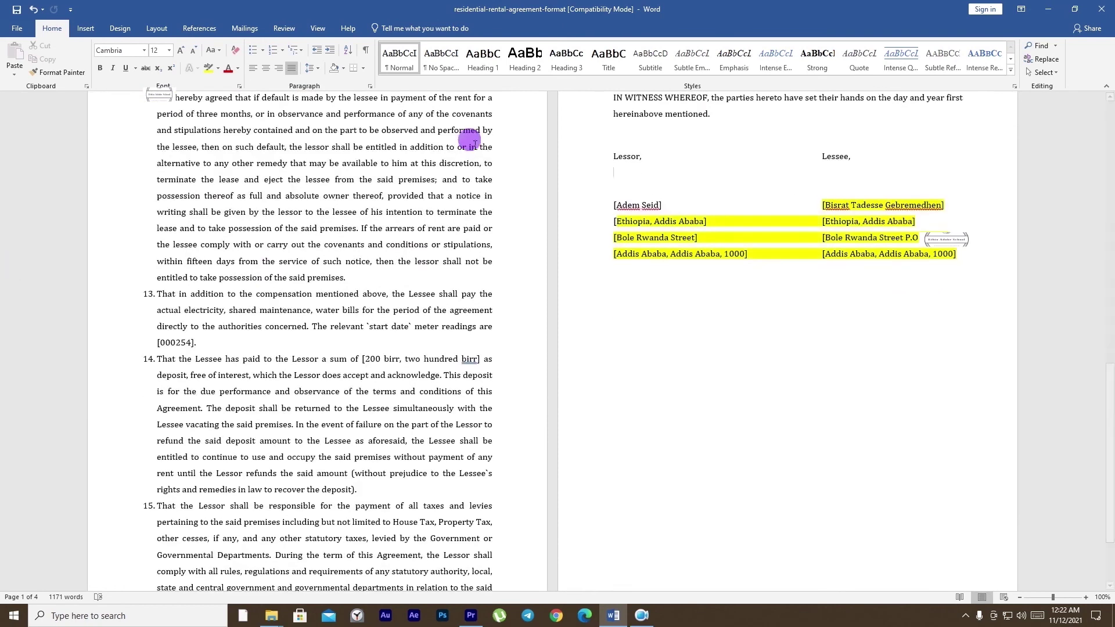
{"action": "scroll", "coordinate": [674, 313], "scroll_direction": "down", "scroll_amount": 2}
{"action": "key", "text": "alt+n"}
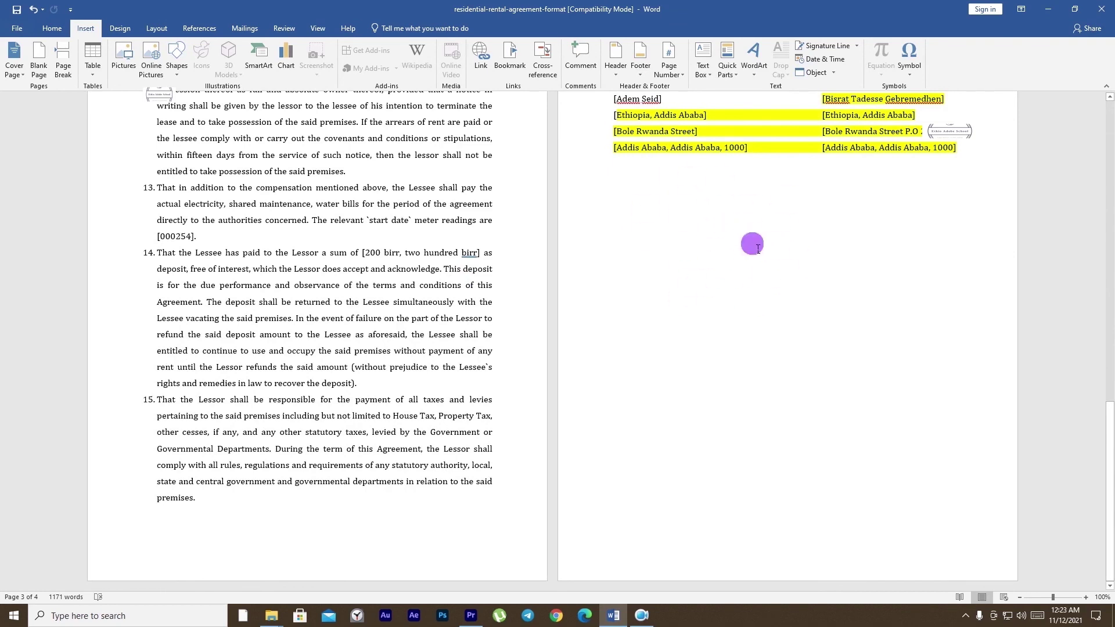
Leave Word through File Explorer to open the four-page rental agreement PDF
{"action": "scroll", "coordinate": [463, 464], "scroll_direction": "up", "scroll_amount": 10}
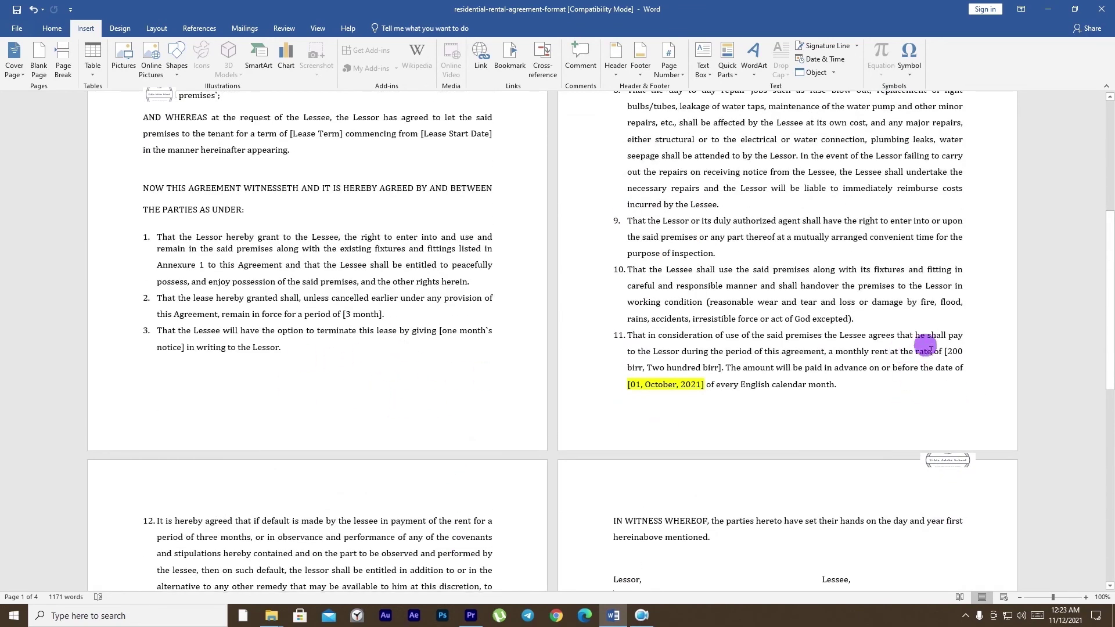
{"action": "scroll", "coordinate": [679, 413], "scroll_direction": "up", "scroll_amount": 5}
{"action": "scroll", "coordinate": [734, 419], "scroll_direction": "down", "scroll_amount": 15}
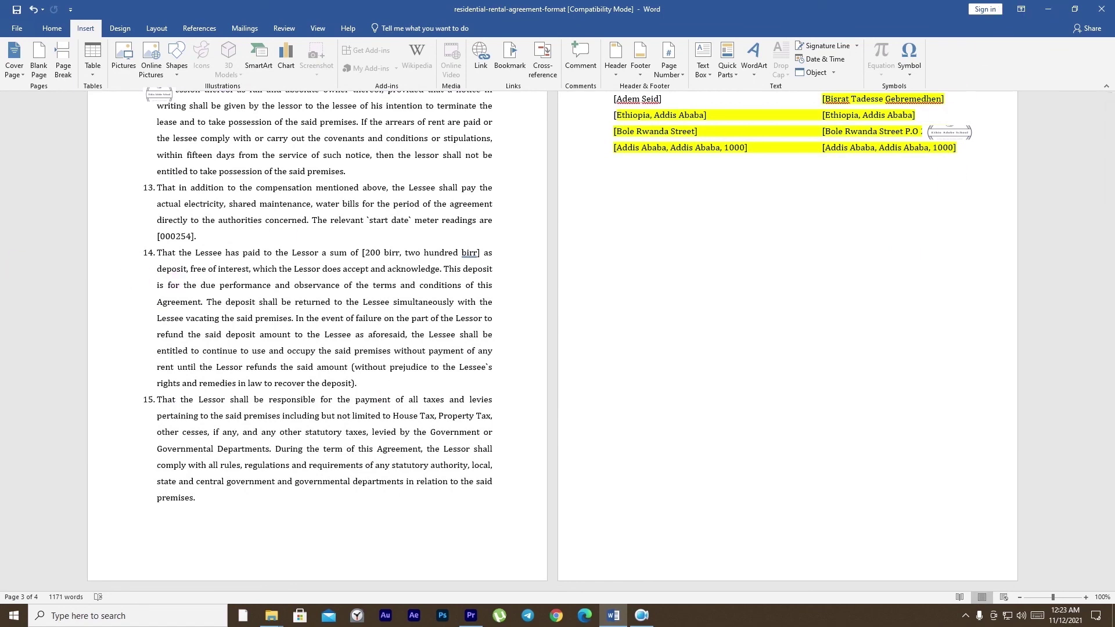
{"action": "key", "text": "super+e"}
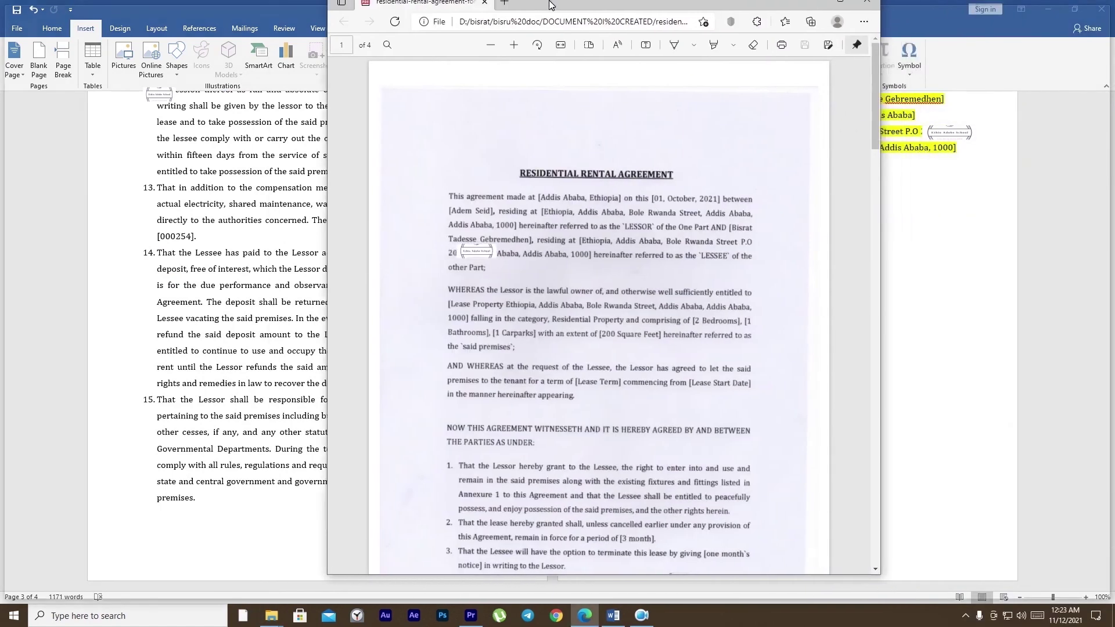
Maximize the PDF, review it down to the stamped page 4 signatures, then restore the window
{"action": "left_click", "coordinate": [511, 184]}
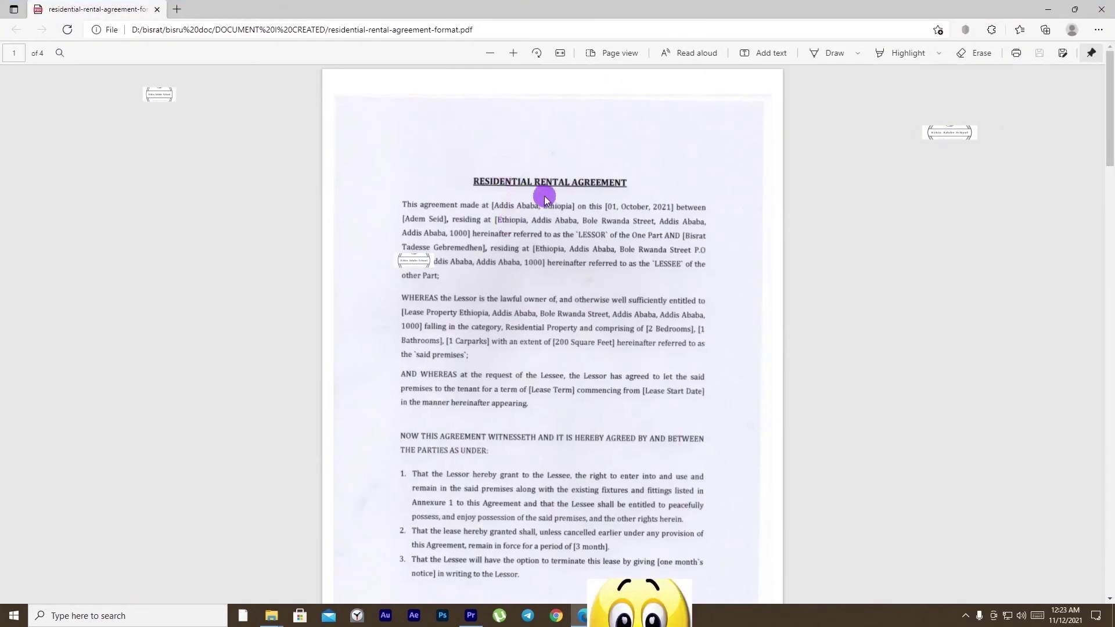
{"action": "scroll", "coordinate": [517, 203], "scroll_direction": "down", "scroll_amount": 12}
{"action": "scroll", "coordinate": [647, 218], "scroll_direction": "up", "scroll_amount": 9}
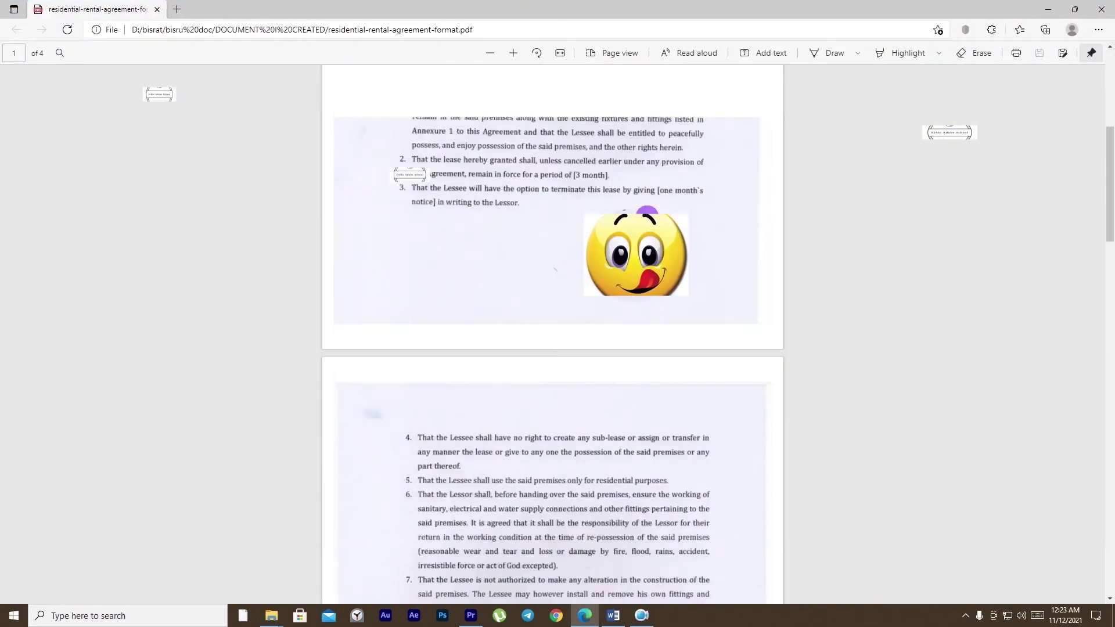
{"action": "scroll", "coordinate": [647, 223], "scroll_direction": "down", "scroll_amount": 20}
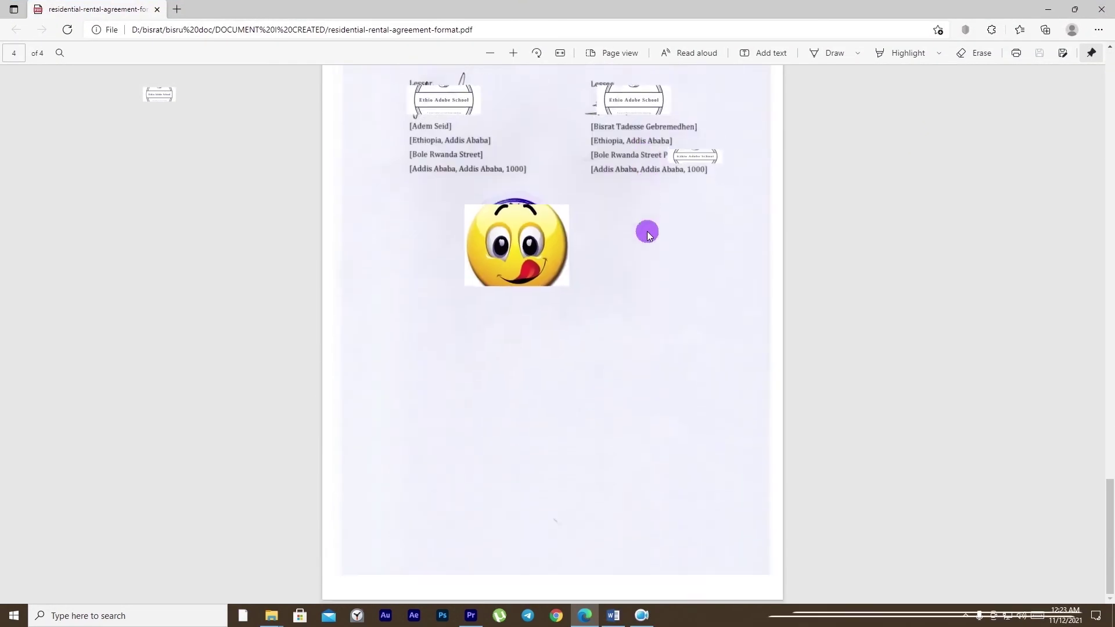
{"action": "scroll", "coordinate": [648, 233], "scroll_direction": "up", "scroll_amount": 20}
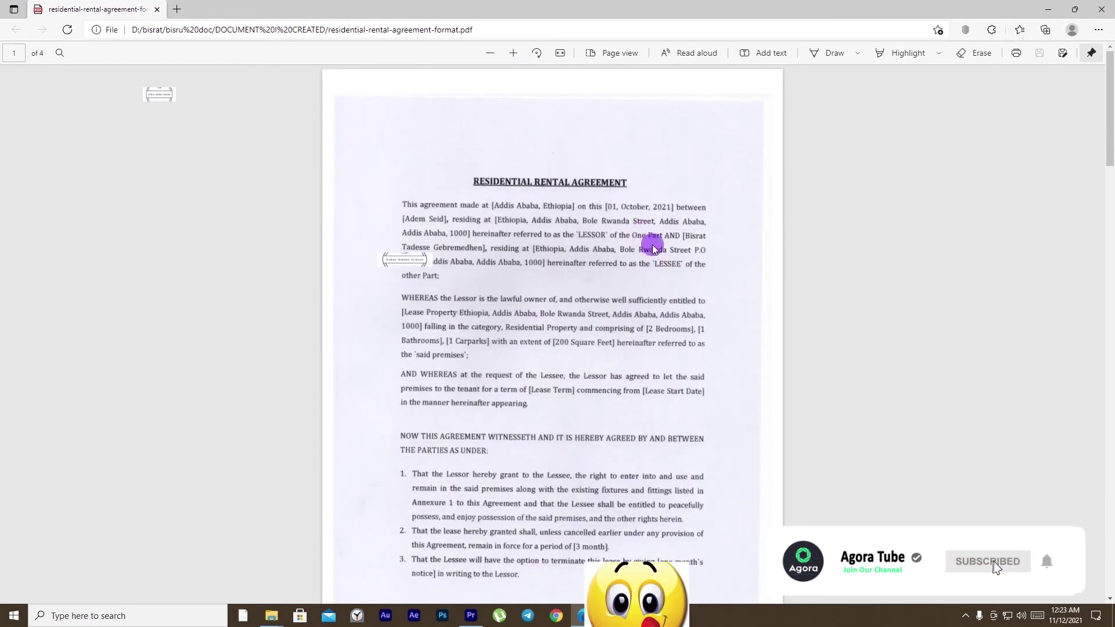
{"action": "scroll", "coordinate": [668, 262], "scroll_direction": "down", "scroll_amount": 15}
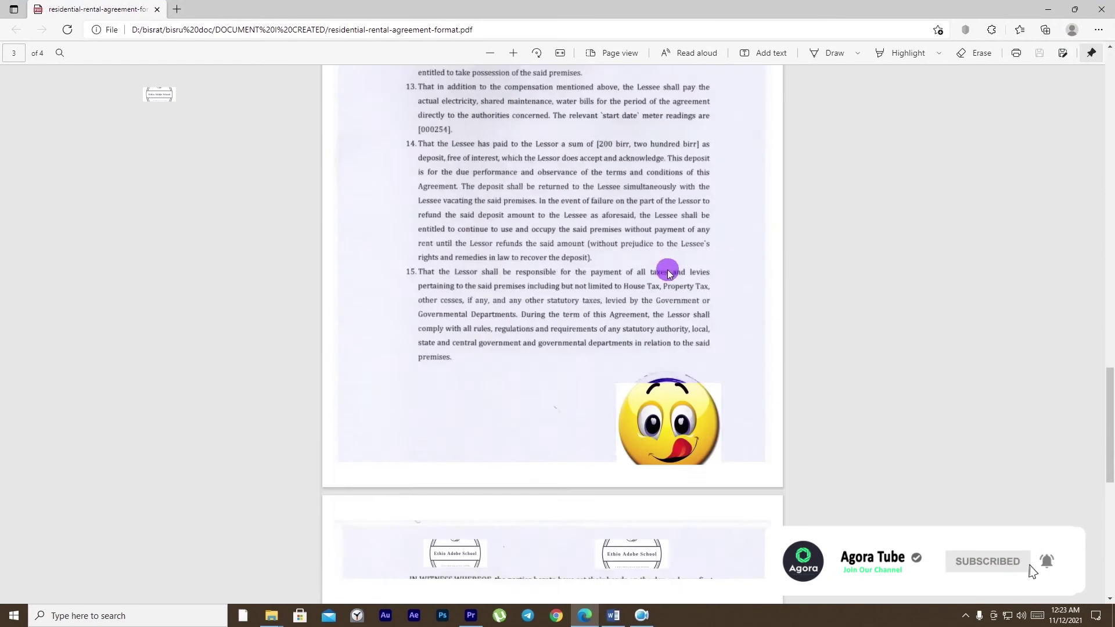
{"action": "scroll", "coordinate": [630, 273], "scroll_direction": "down", "scroll_amount": 8}
{"action": "scroll", "coordinate": [561, 259], "scroll_direction": "up", "scroll_amount": 4}
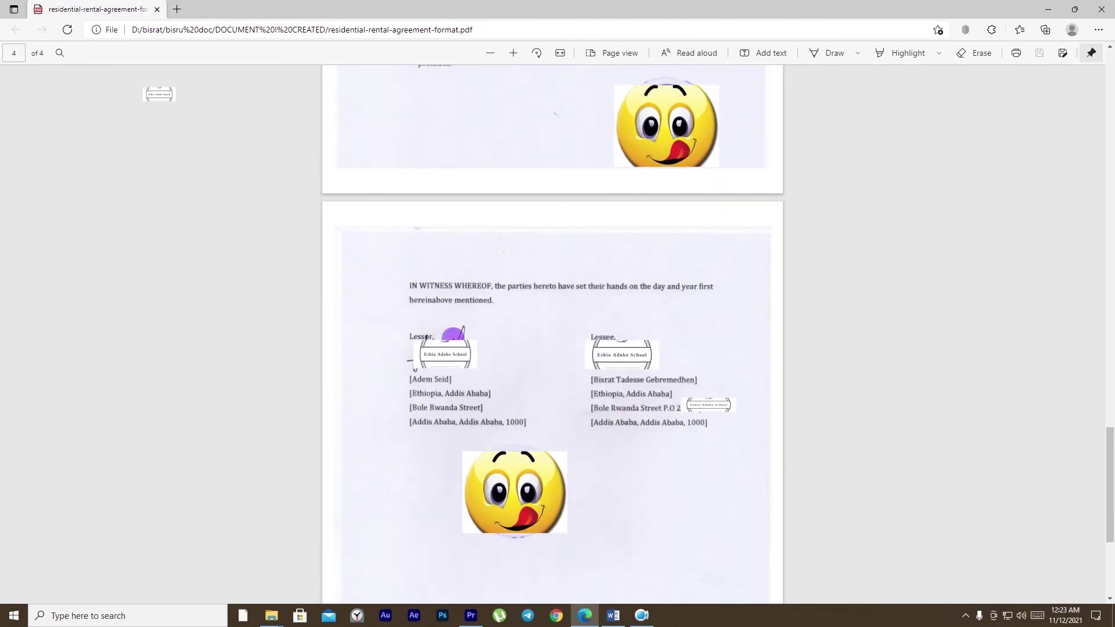
{"action": "scroll", "coordinate": [577, 368], "scroll_direction": "down", "scroll_amount": 3}
{"action": "scroll", "coordinate": [572, 303], "scroll_direction": "up", "scroll_amount": 1}
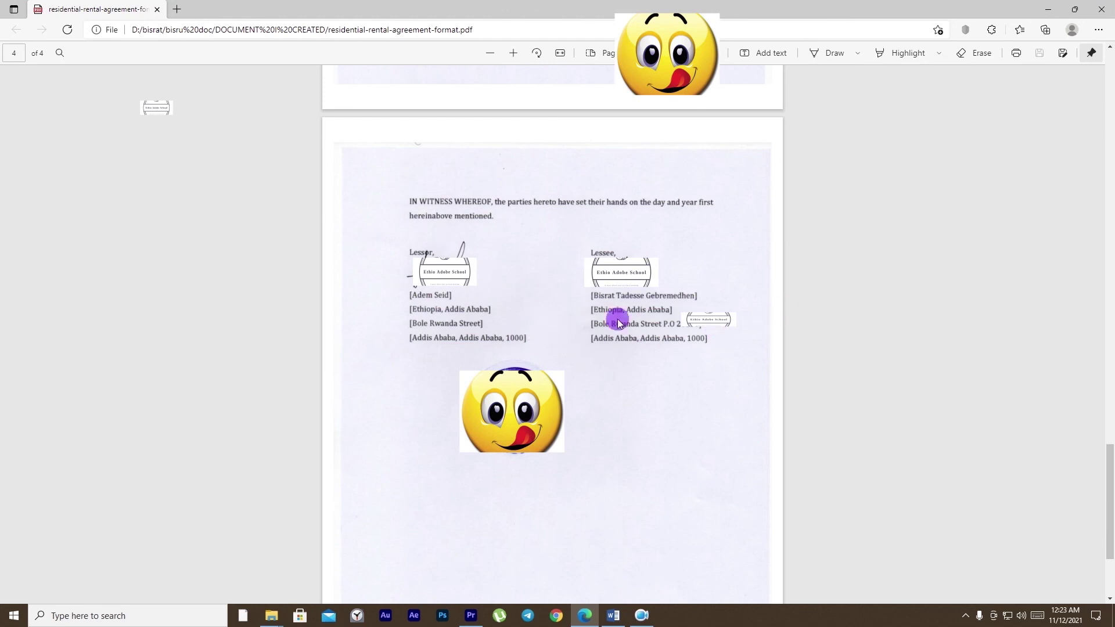
{"action": "scroll", "coordinate": [539, 280], "scroll_direction": "up", "scroll_amount": 2}
{"action": "scroll", "coordinate": [450, 338], "scroll_direction": "down", "scroll_amount": 1}
{"action": "scroll", "coordinate": [505, 372], "scroll_direction": "down", "scroll_amount": 1}
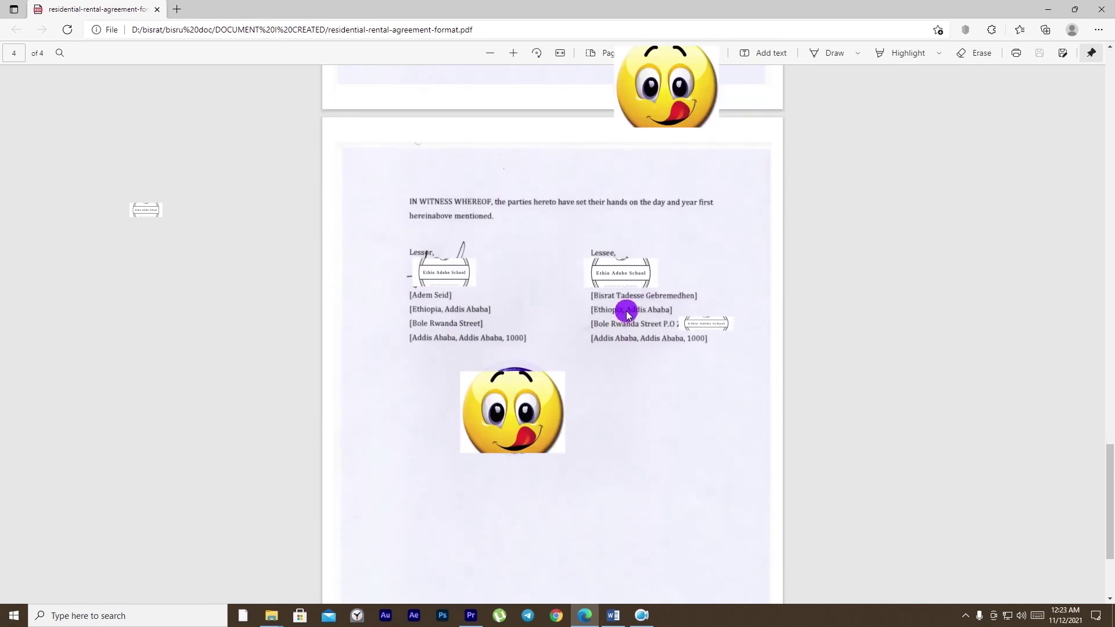
{"action": "scroll", "coordinate": [683, 321], "scroll_direction": "down", "scroll_amount": 2}
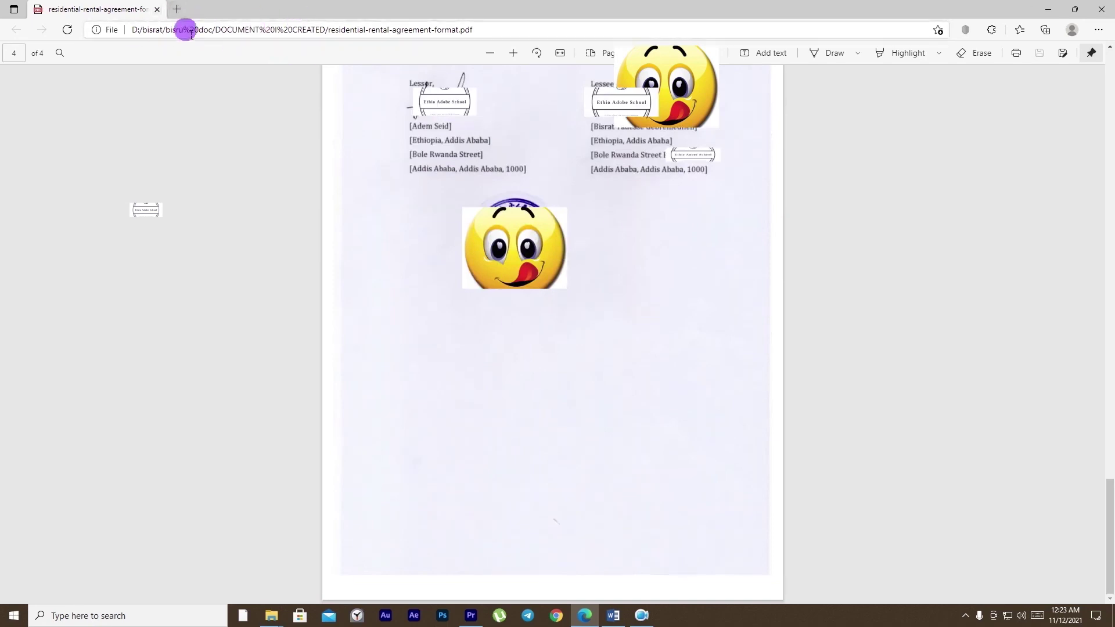
{"action": "double_click", "coordinate": [311, 10]}
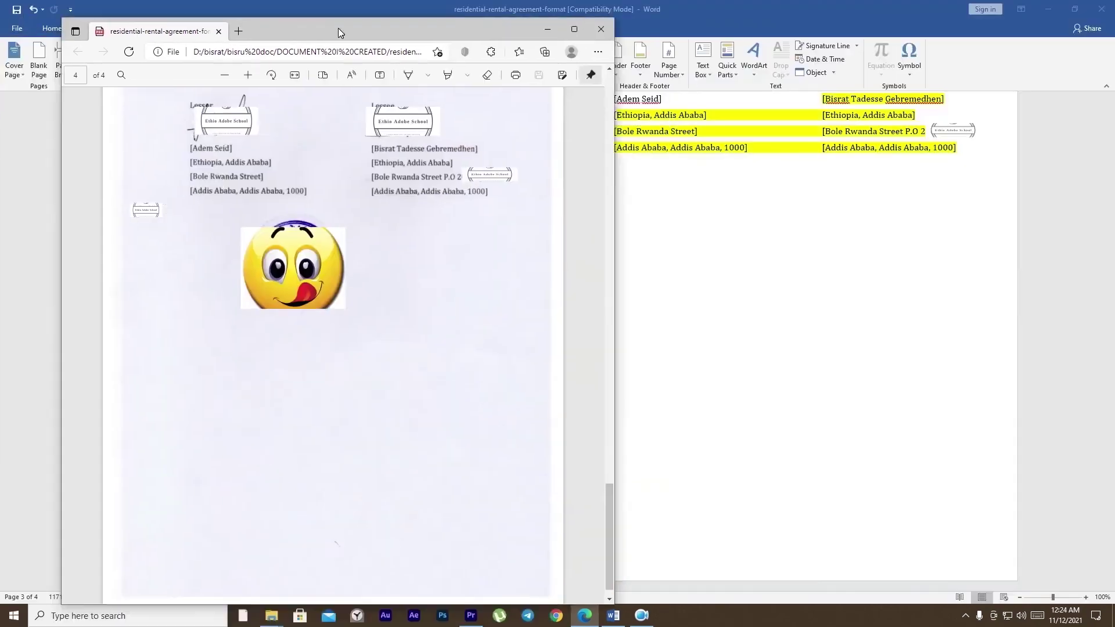
Close the Edge PDF viewer and scroll Word back to the top of page 1
{"action": "left_click", "coordinate": [600, 33]}
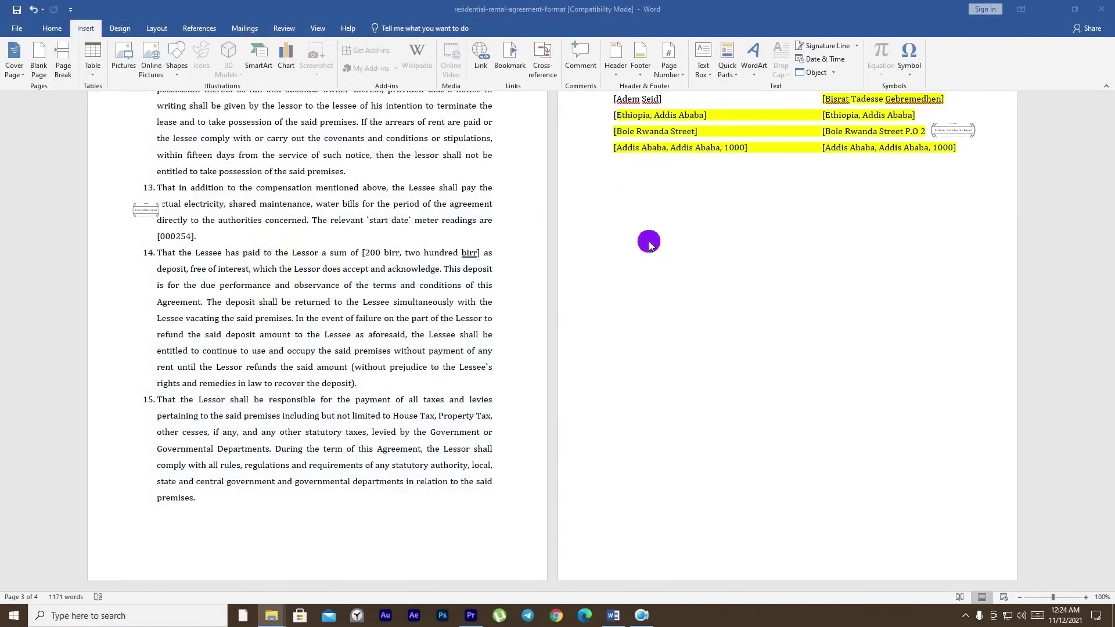
{"action": "scroll", "coordinate": [568, 300], "scroll_direction": "up", "scroll_amount": 10}
{"action": "scroll", "coordinate": [568, 300], "scroll_direction": "up", "scroll_amount": 5}
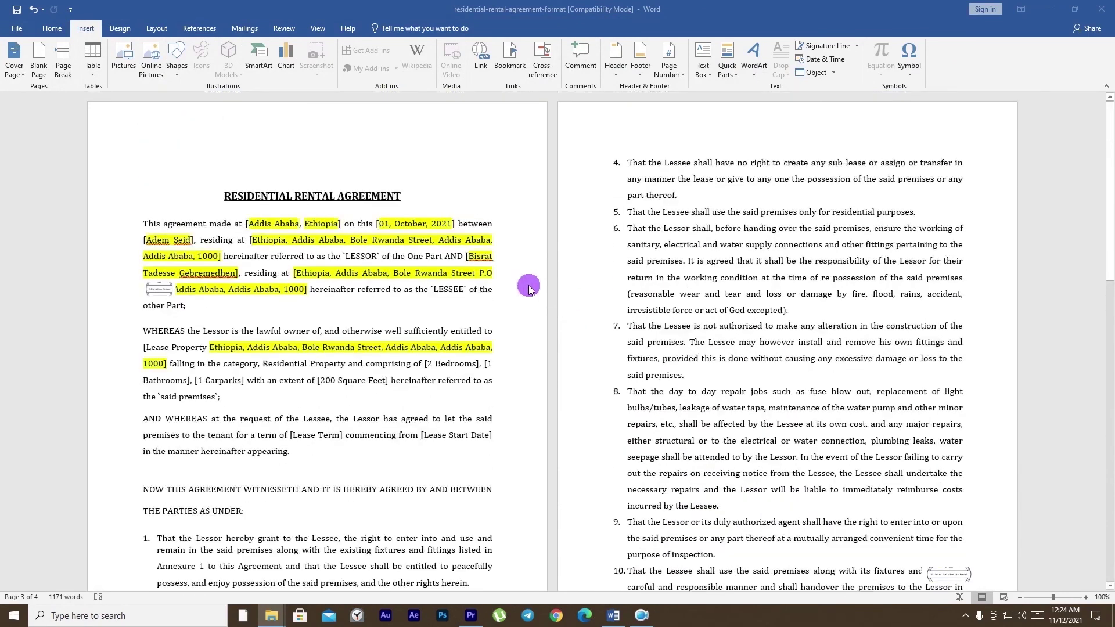